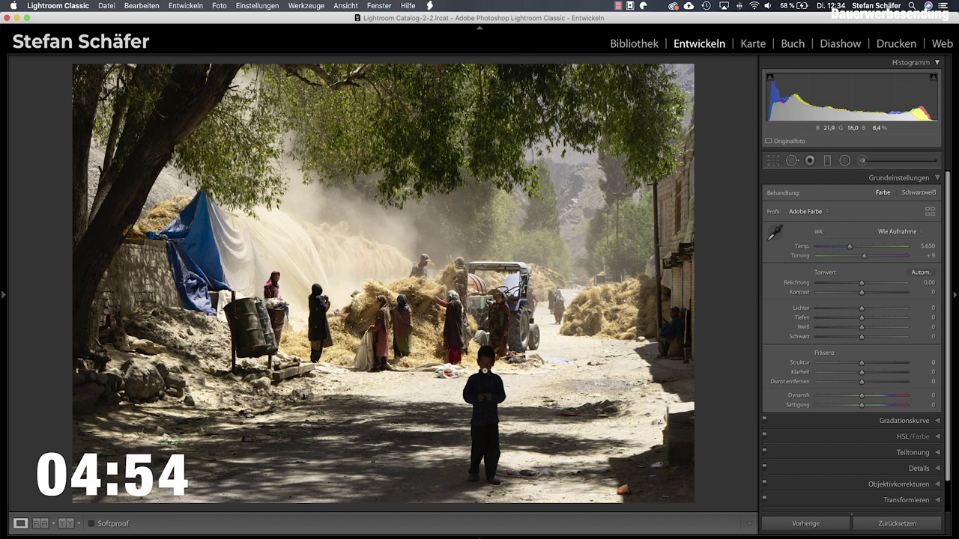
Set the Basic tones to Shadows +61, Highlights −37, Contrast +19 and Blacks +14.
{"action": "left_click", "coordinate": [484, 370]}
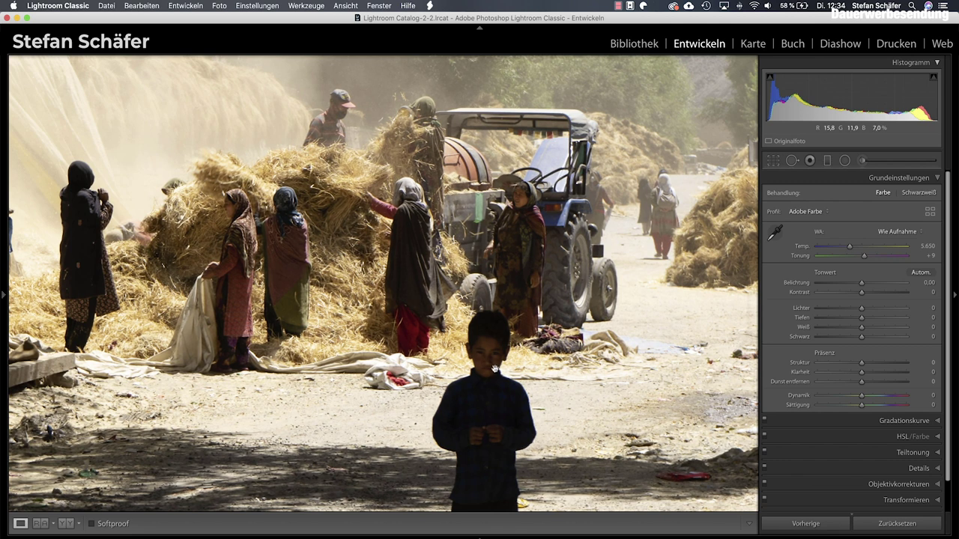
{"action": "left_click", "coordinate": [494, 369]}
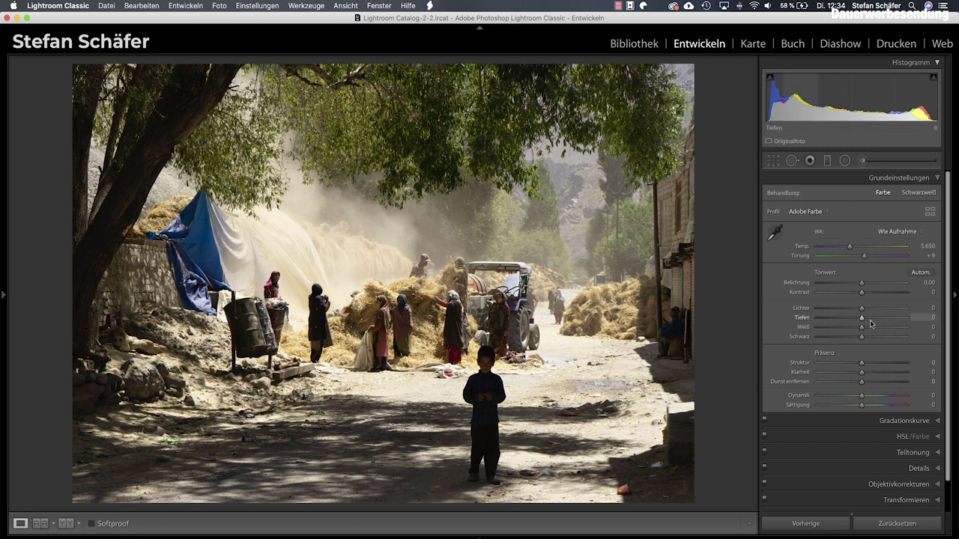
{"action": "left_click_drag", "start_coordinate": [872, 324], "coordinate": [888, 321]}
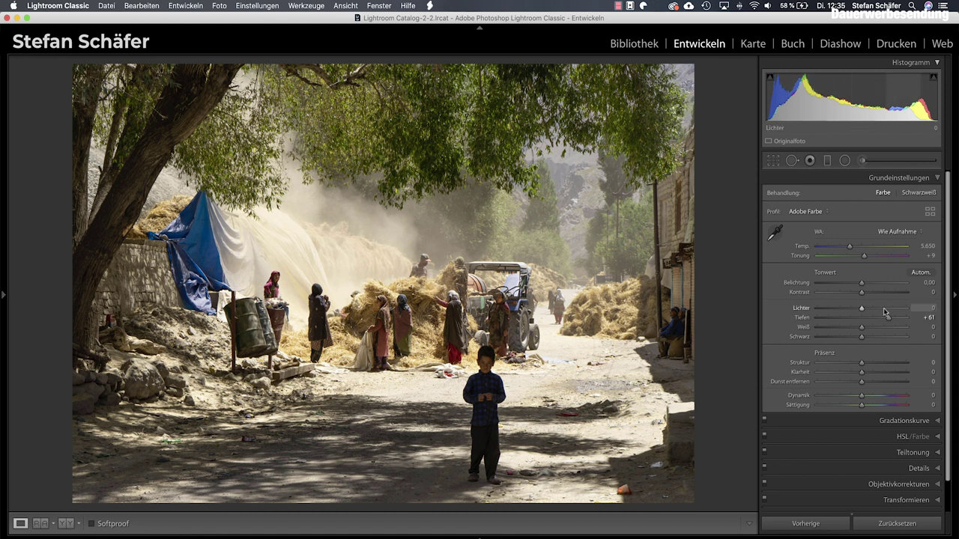
{"action": "left_click", "coordinate": [845, 310]}
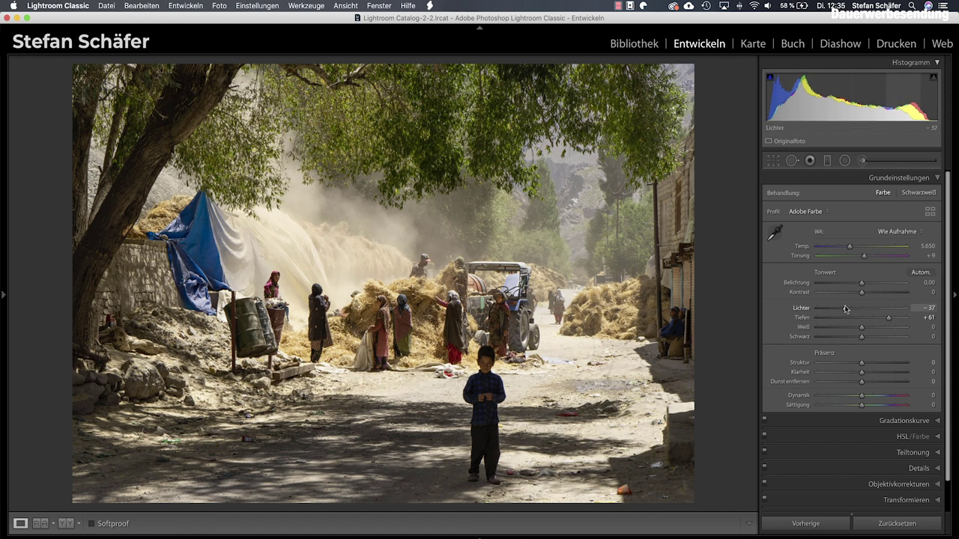
{"action": "left_click", "coordinate": [870, 294]}
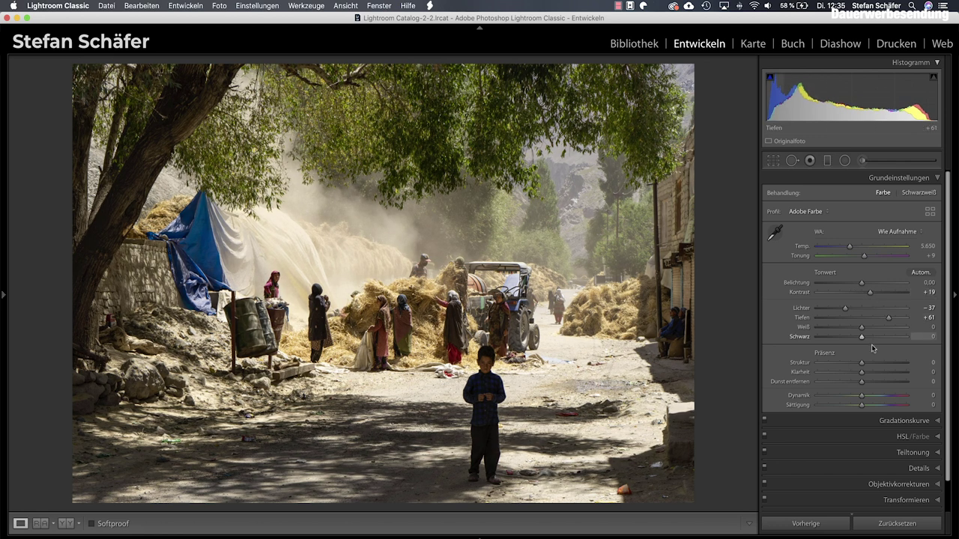
{"action": "left_click_drag", "start_coordinate": [863, 338], "coordinate": [869, 339]}
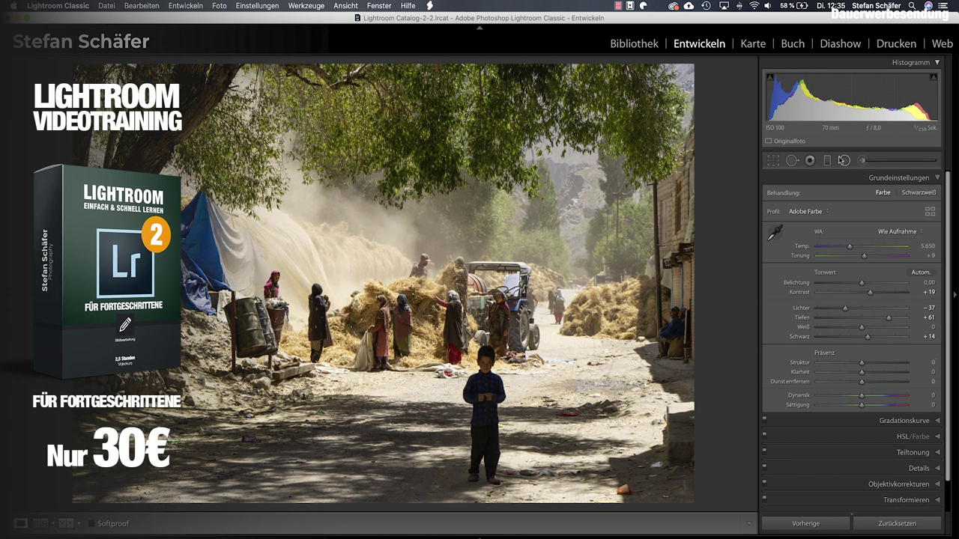
Draw a radial filter around the boy, reset its effects and set exposure to 1.22.
{"action": "left_click", "coordinate": [844, 160]}
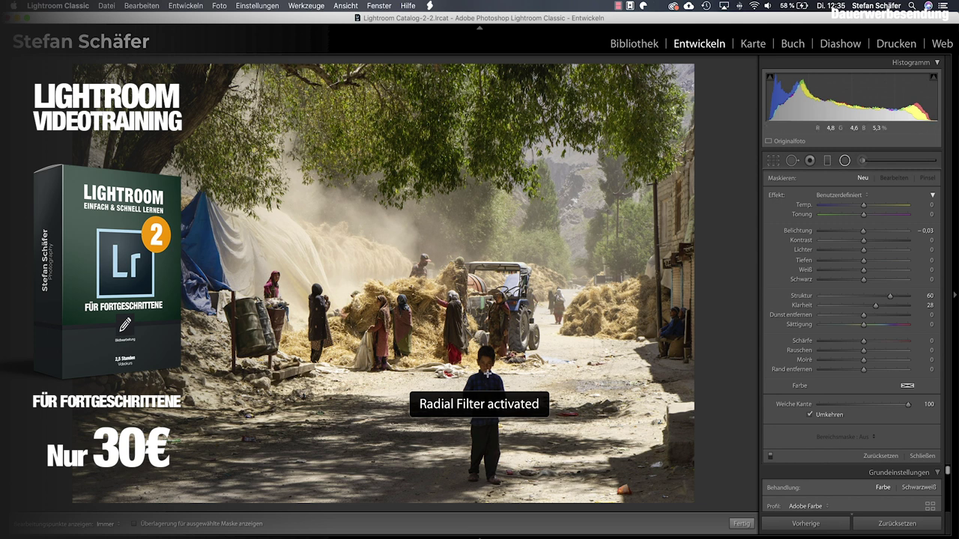
{"action": "left_click_drag", "start_coordinate": [487, 373], "coordinate": [517, 433]}
{"action": "mouse_move", "coordinate": [499, 370]}
{"action": "left_mouse_down"}
{"action": "mouse_move", "coordinate": [499, 404]}
{"action": "mouse_move", "coordinate": [495, 391]}
{"action": "left_mouse_up"}
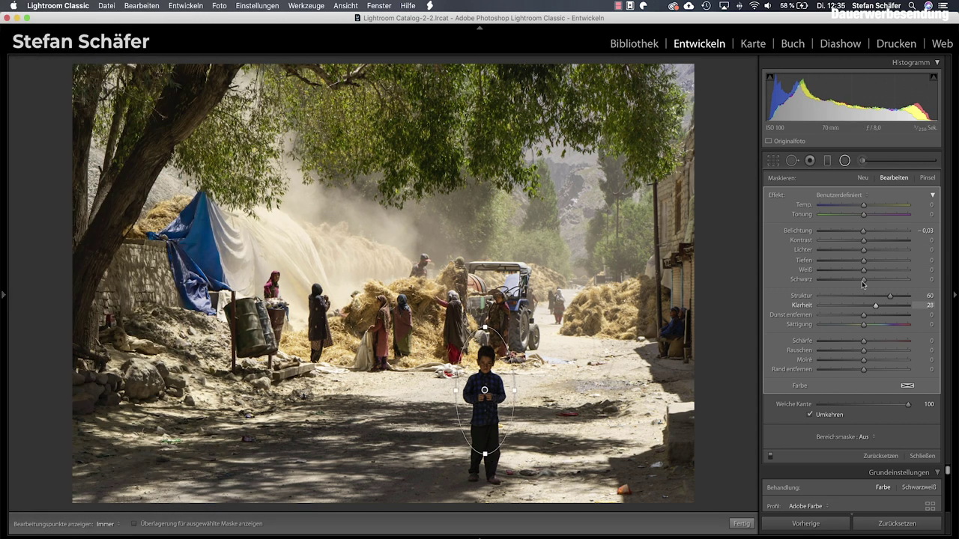
{"action": "double_click", "coordinate": [779, 195]}
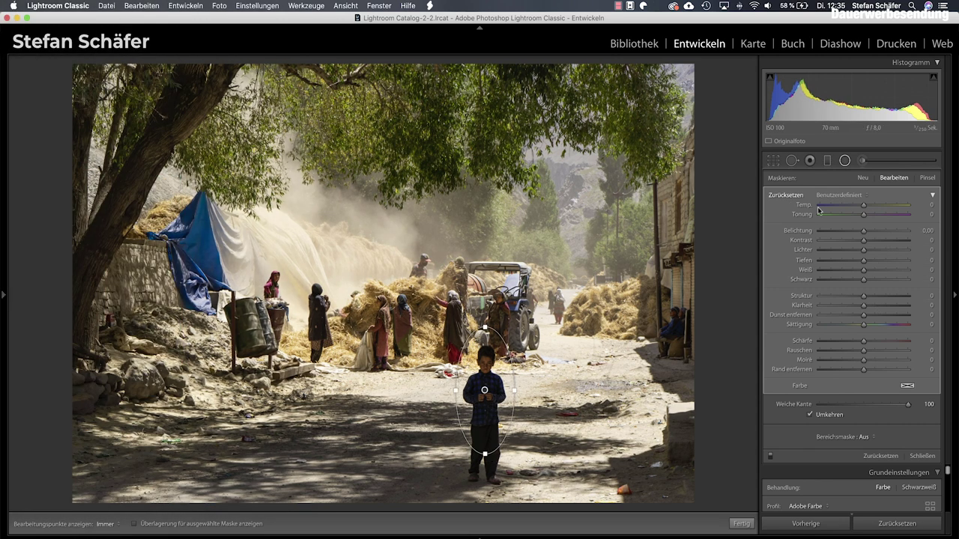
{"action": "left_click_drag", "start_coordinate": [864, 233], "coordinate": [878, 231]}
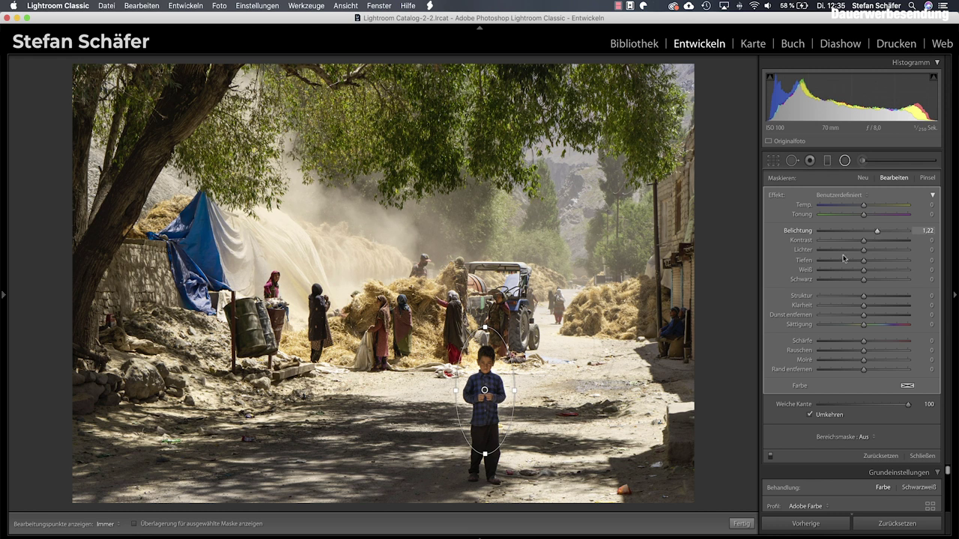
{"action": "left_click", "coordinate": [741, 525]}
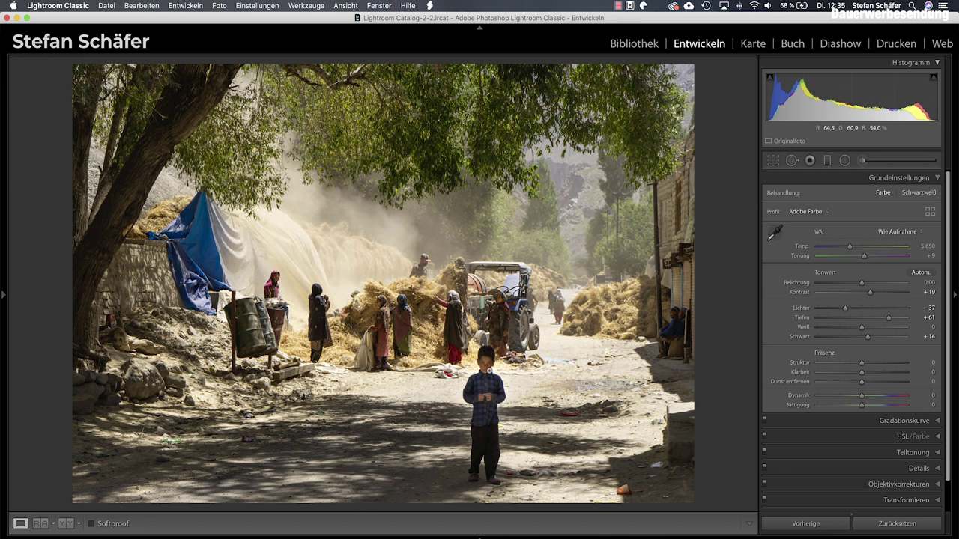
Set the Presence sliders to Texture +10, Clarity +10 and Dehaze −10.
{"action": "left_click", "coordinate": [490, 372]}
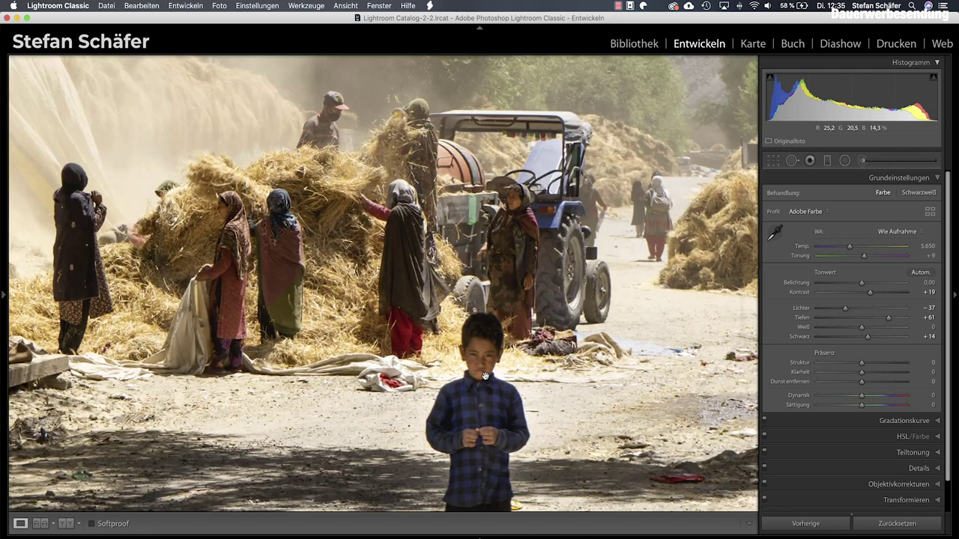
{"action": "left_click", "coordinate": [480, 356]}
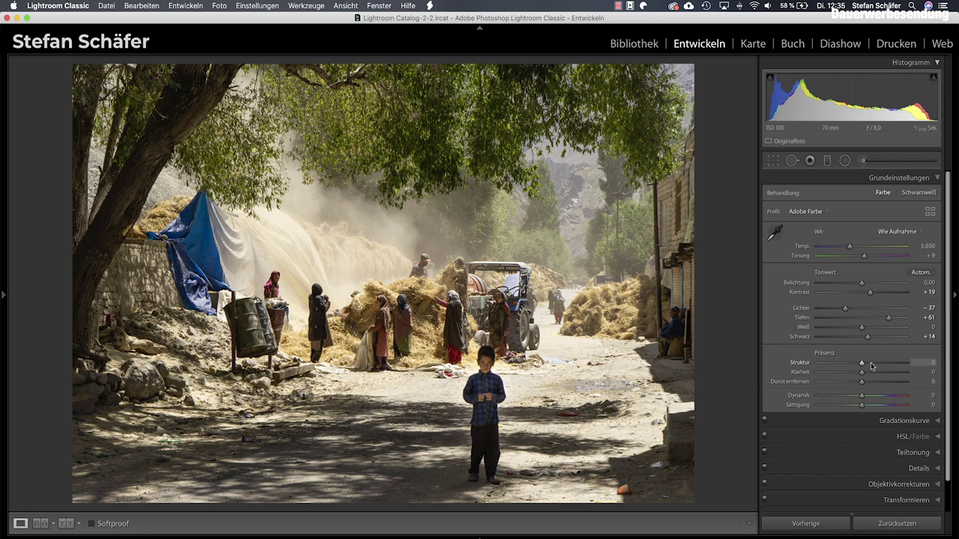
{"action": "left_click_drag", "start_coordinate": [861, 363], "coordinate": [865, 364]}
{"action": "left_click_drag", "start_coordinate": [861, 372], "coordinate": [868, 376]}
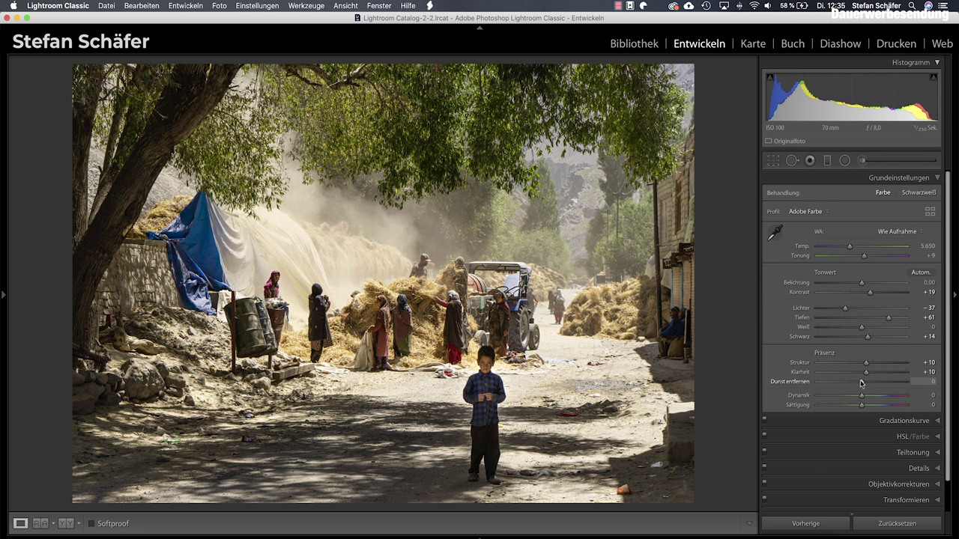
{"action": "left_click_drag", "start_coordinate": [861, 383], "coordinate": [857, 383]}
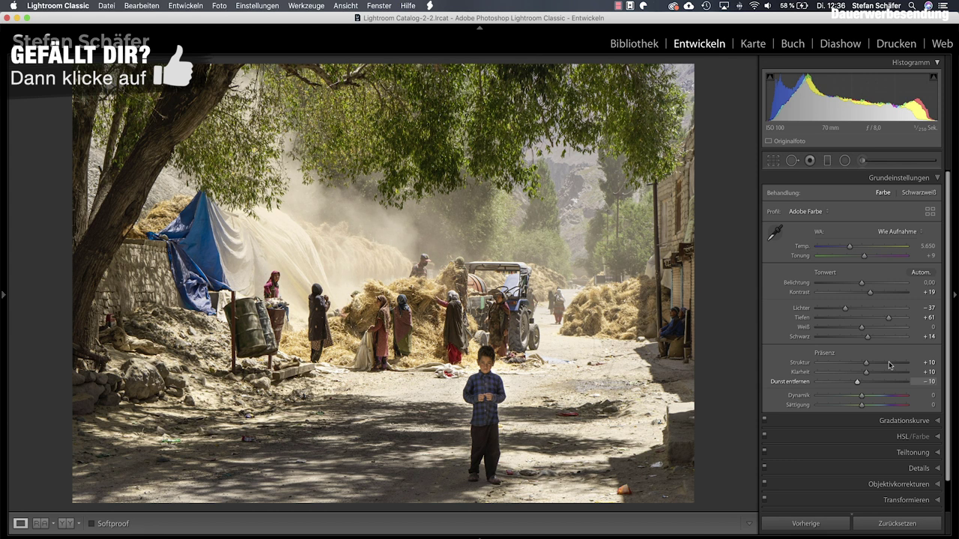
Build an S tone curve with a raised black point, lowered white point, and shadow and highlight points.
{"action": "left_click", "coordinate": [892, 421]}
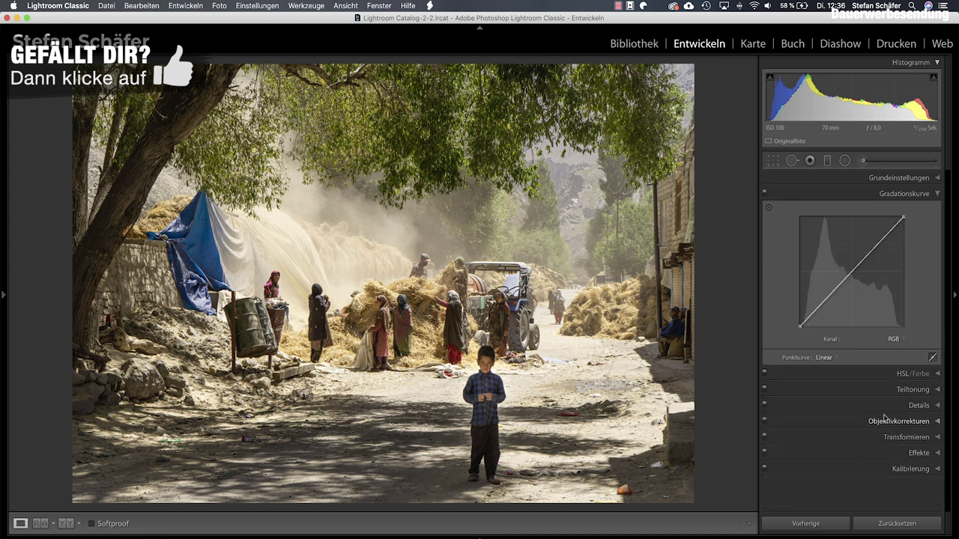
{"action": "left_click_drag", "start_coordinate": [798, 329], "coordinate": [796, 323]}
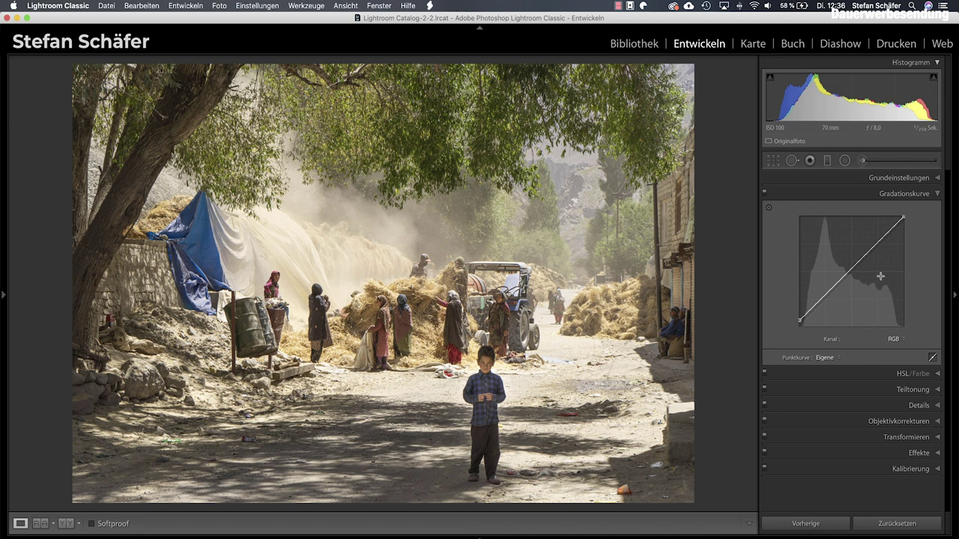
{"action": "left_click_drag", "start_coordinate": [903, 216], "coordinate": [904, 222]}
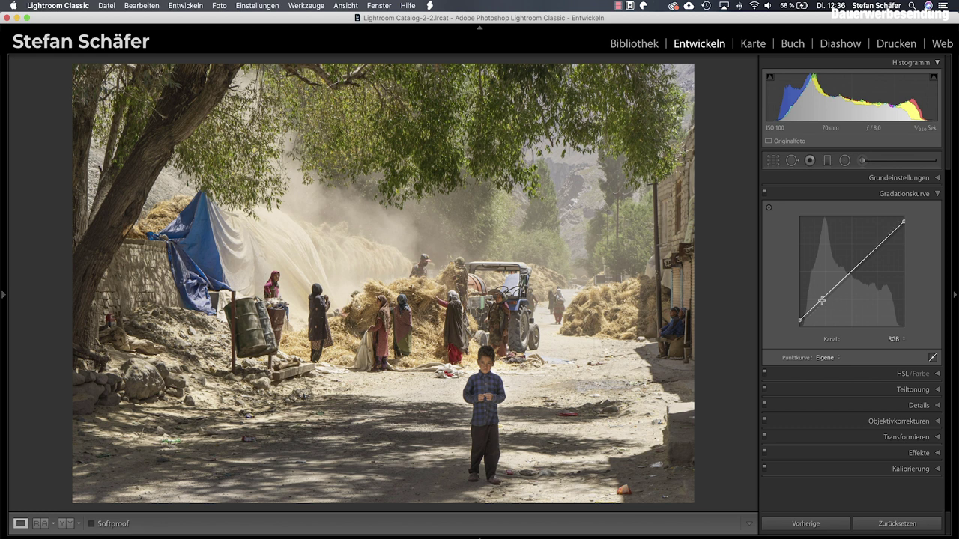
{"action": "left_click_drag", "start_coordinate": [813, 307], "coordinate": [815, 310]}
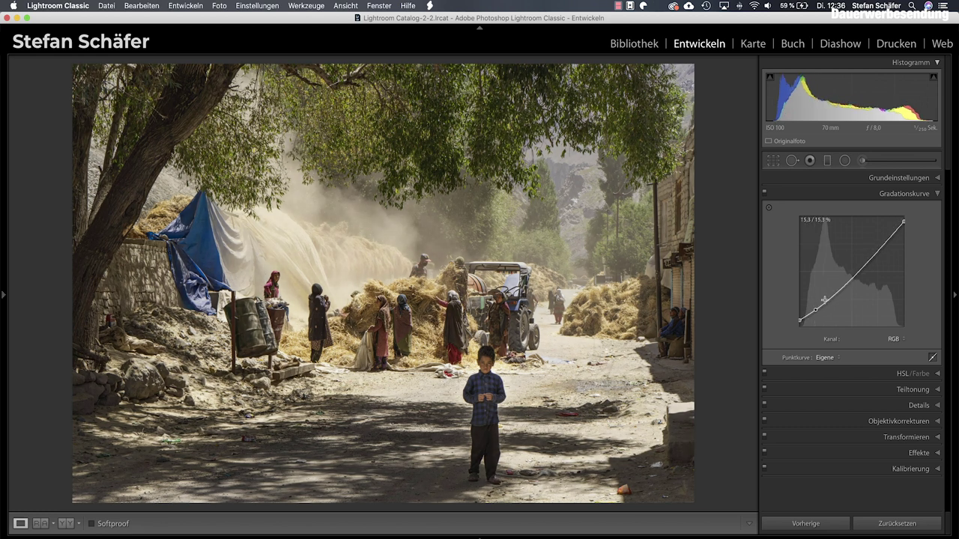
{"action": "left_click_drag", "start_coordinate": [889, 245], "coordinate": [882, 235]}
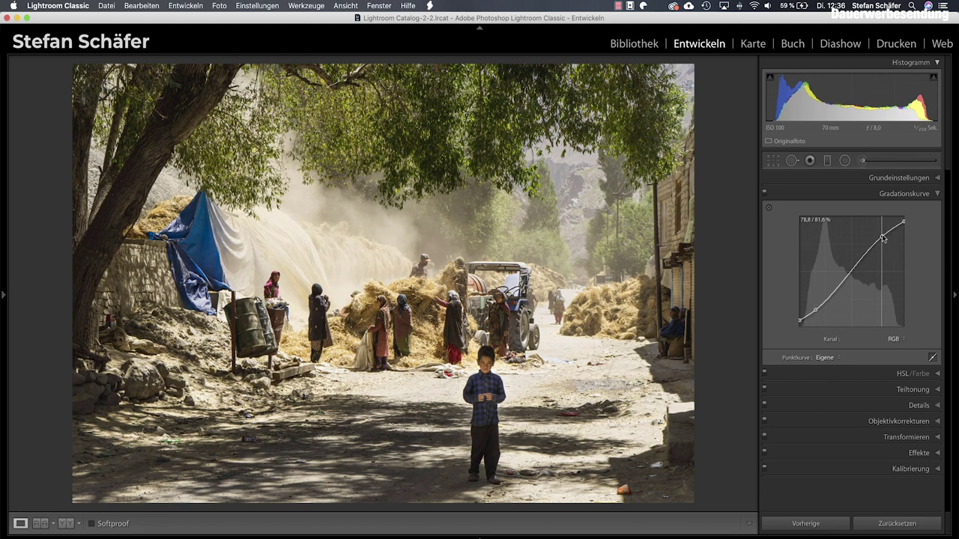
{"action": "left_click_drag", "start_coordinate": [890, 230], "coordinate": [891, 228]}
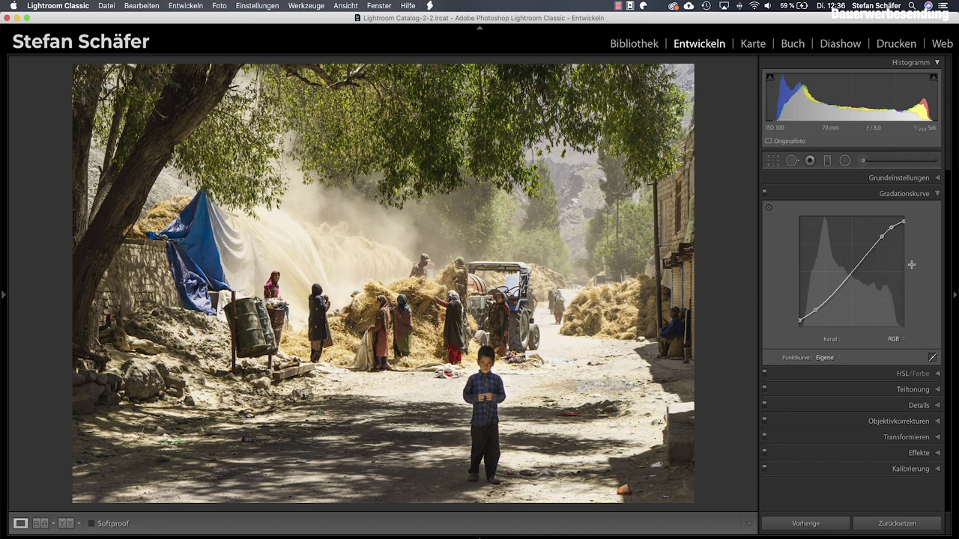
{"action": "left_click", "coordinate": [764, 194]}
{"action": "left_click", "coordinate": [764, 194]}
Shift the HSL hues, setting the Red hue to +59.
{"action": "left_click", "coordinate": [873, 372]}
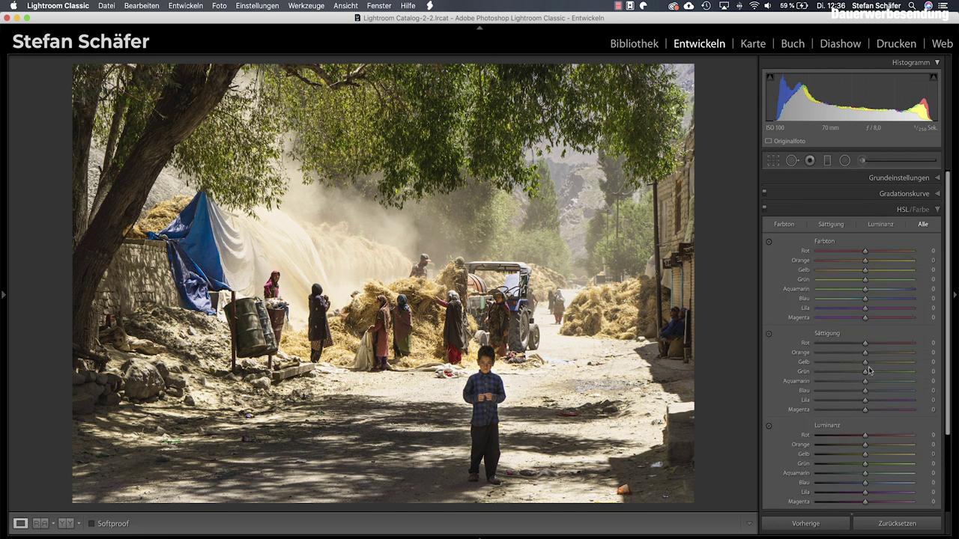
{"action": "scroll", "coordinate": [881, 369], "scroll_direction": "down", "scroll_amount": 1}
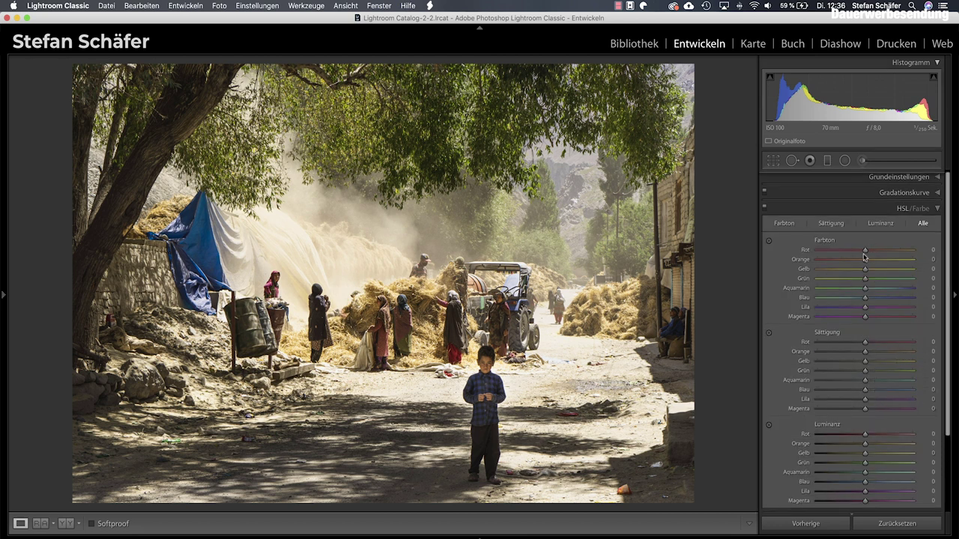
{"action": "left_click_drag", "start_coordinate": [865, 253], "coordinate": [897, 254]}
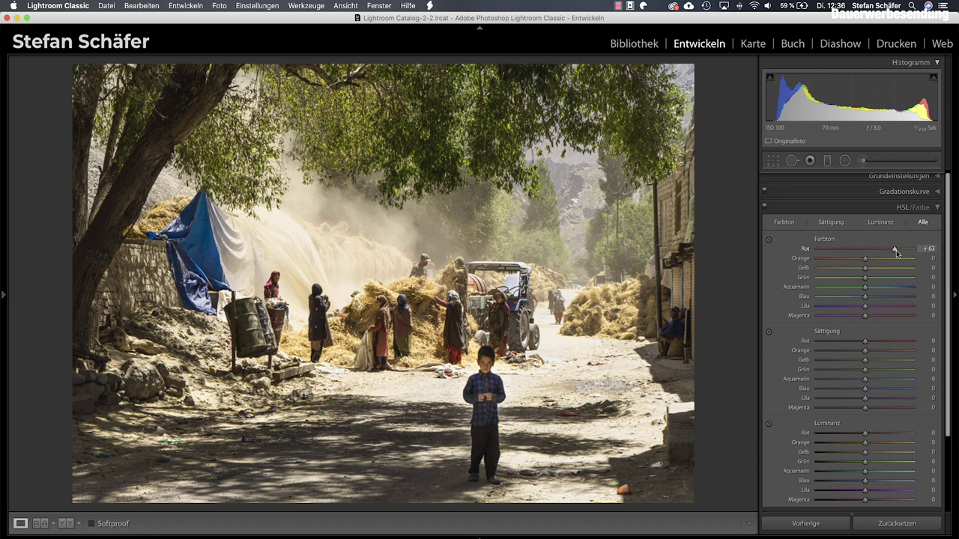
{"action": "mouse_move", "coordinate": [894, 253]}
{"action": "left_mouse_down"}
{"action": "mouse_move", "coordinate": [855, 267]}
{"action": "mouse_move", "coordinate": [872, 260]}
{"action": "left_mouse_up"}
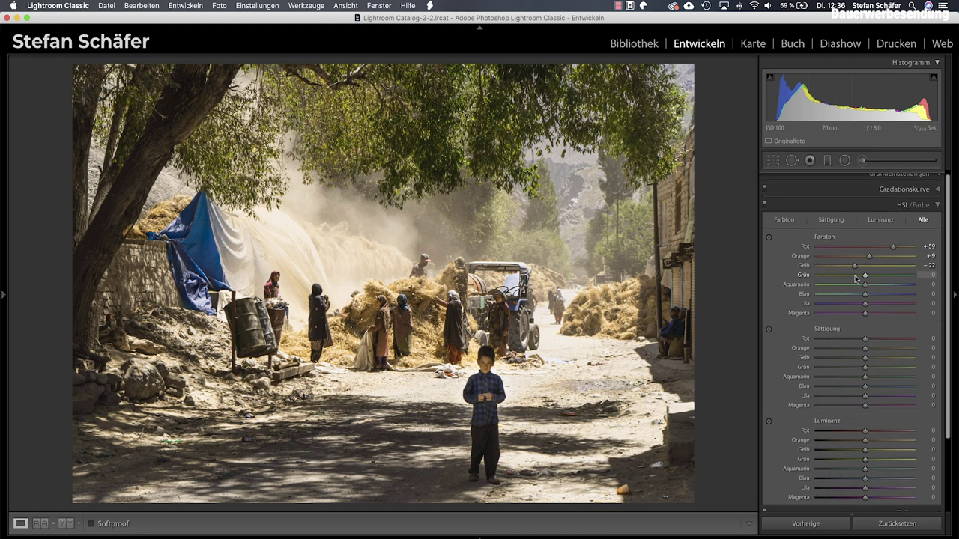
{"action": "left_click_drag", "start_coordinate": [870, 259], "coordinate": [867, 259]}
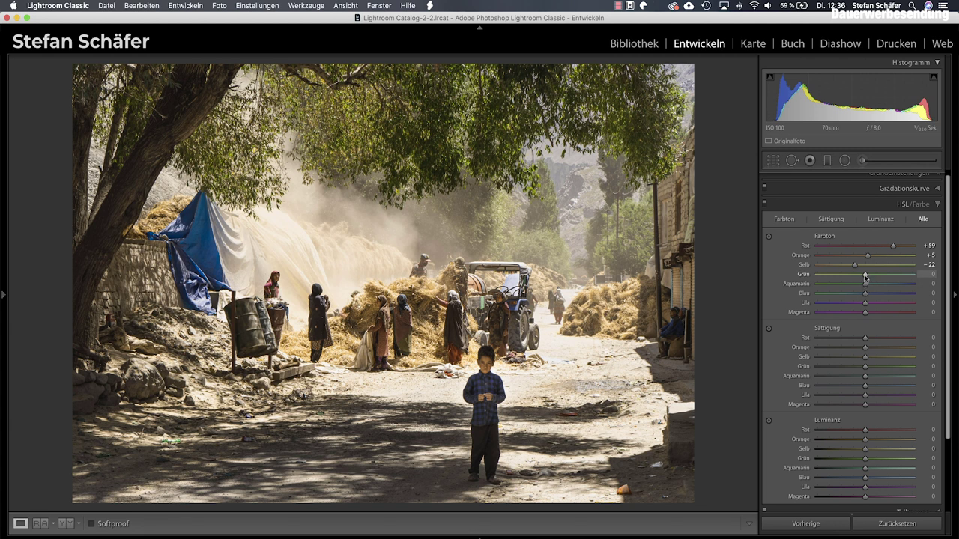
{"action": "left_click_drag", "start_coordinate": [865, 274], "coordinate": [846, 274]}
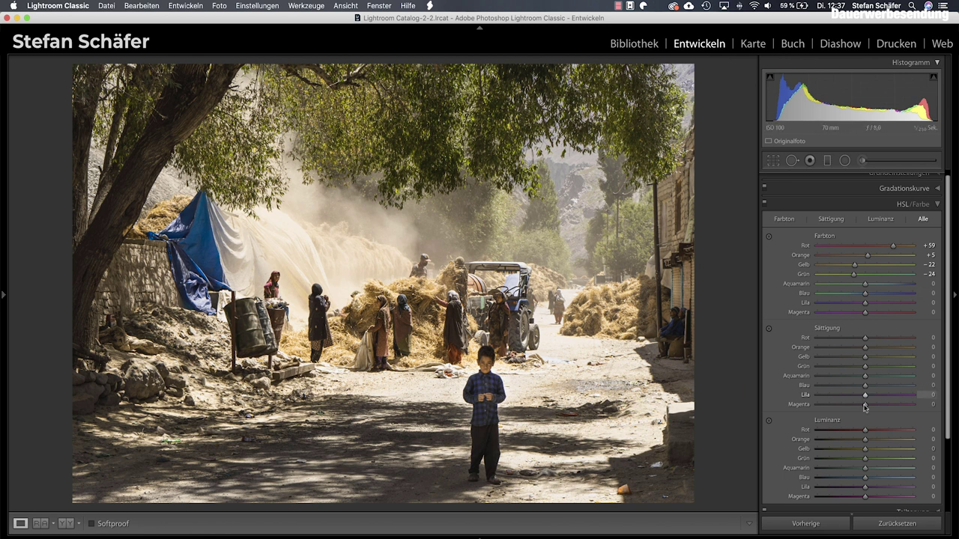
Desaturate Green −39, Aqua −57, Blue −35; set luminance Red −20, Orange +23.
{"action": "mouse_move", "coordinate": [865, 339]}
{"action": "left_mouse_down"}
{"action": "mouse_move", "coordinate": [875, 340]}
{"action": "mouse_move", "coordinate": [838, 376]}
{"action": "mouse_move", "coordinate": [849, 387]}
{"action": "left_mouse_up"}
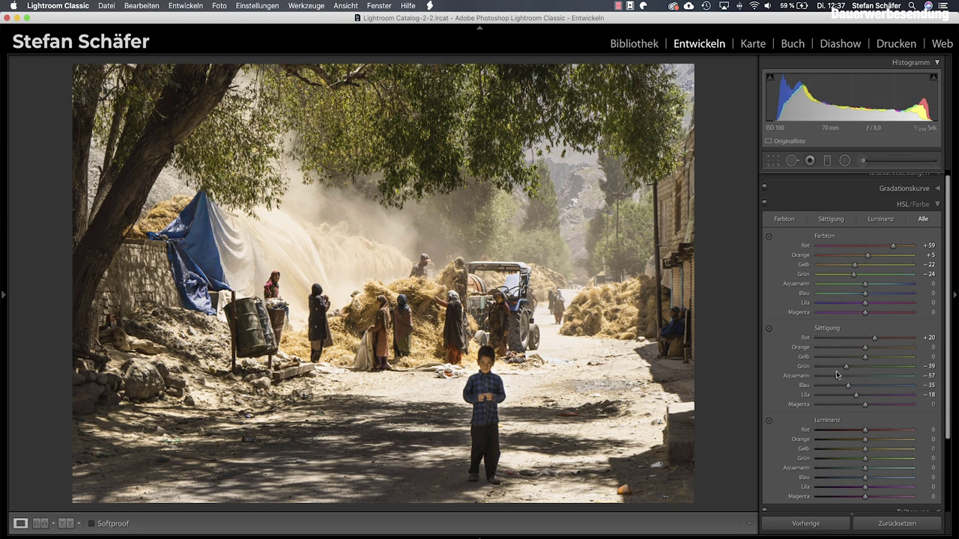
{"action": "left_click_drag", "start_coordinate": [865, 357], "coordinate": [858, 358]}
{"action": "mouse_move", "coordinate": [865, 433]}
{"action": "left_mouse_down"}
{"action": "mouse_move", "coordinate": [853, 441]}
{"action": "mouse_move", "coordinate": [879, 442]}
{"action": "left_mouse_up"}
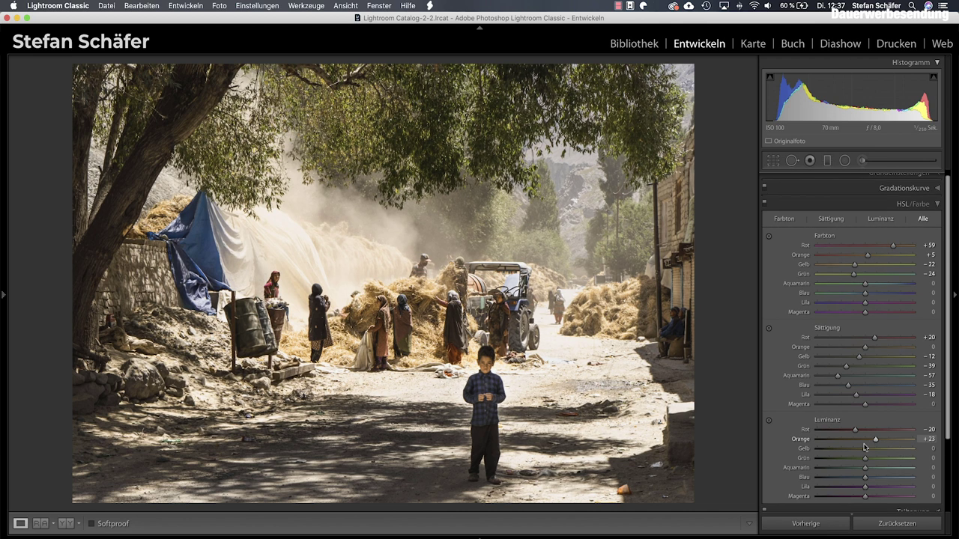
{"action": "left_click_drag", "start_coordinate": [864, 449], "coordinate": [863, 450]}
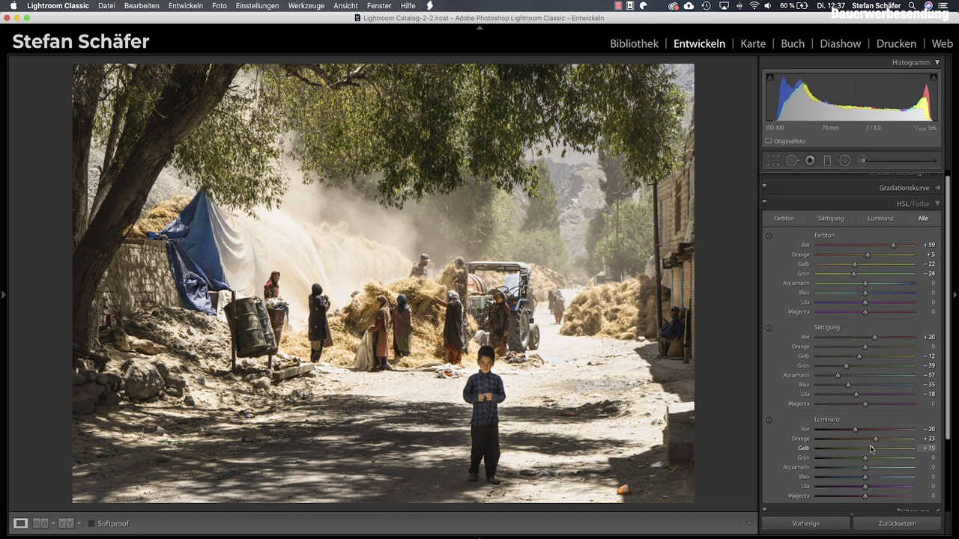
{"action": "scroll", "coordinate": [864, 449], "scroll_direction": "down", "scroll_amount": 1}
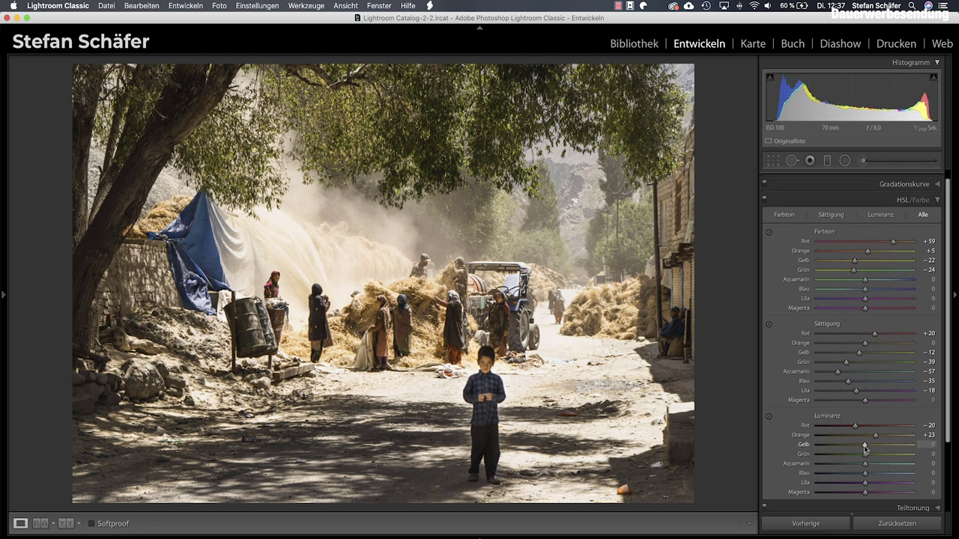
{"action": "scroll", "coordinate": [863, 465], "scroll_direction": "down", "scroll_amount": 1}
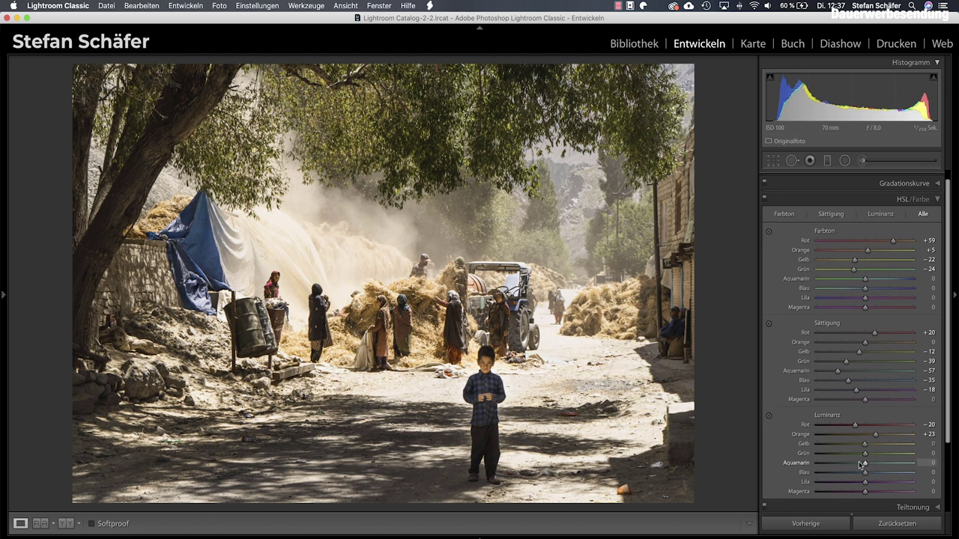
{"action": "scroll", "coordinate": [891, 431], "scroll_direction": "down", "scroll_amount": 5}
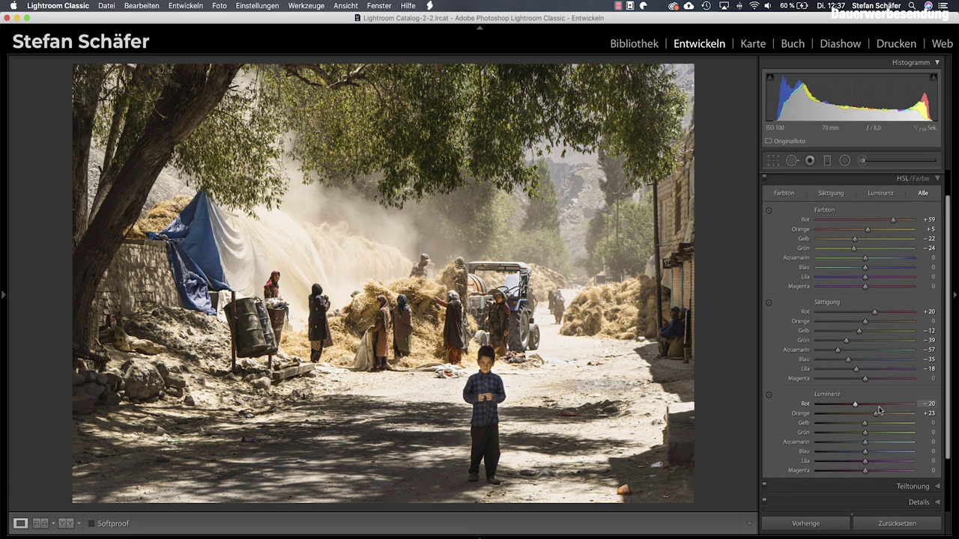
Split-tone with highlights hue 27/saturation 5, shadows hue 217/saturation 8, balance −7.
{"action": "left_click", "coordinate": [908, 452]}
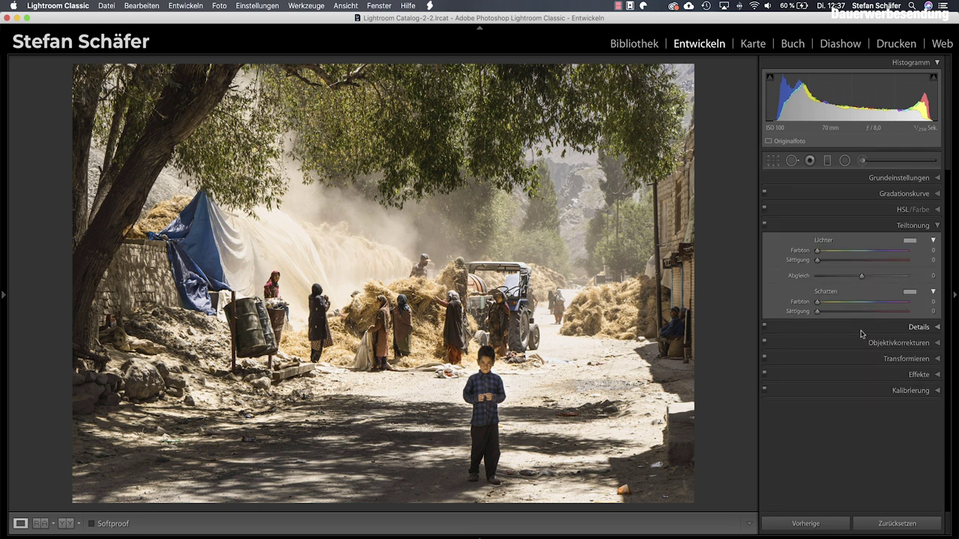
{"action": "left_click_drag", "start_coordinate": [820, 254], "coordinate": [823, 264]}
{"action": "mouse_move", "coordinate": [818, 302]}
{"action": "left_mouse_down"}
{"action": "mouse_move", "coordinate": [873, 307]}
{"action": "mouse_move", "coordinate": [826, 316]}
{"action": "left_mouse_up"}
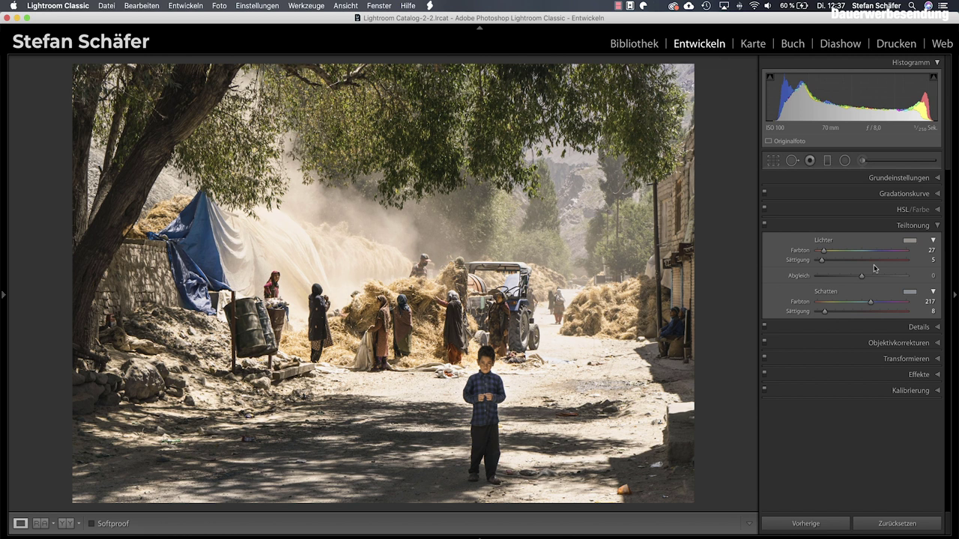
{"action": "mouse_move", "coordinate": [861, 277]}
{"action": "left_mouse_down"}
{"action": "mouse_move", "coordinate": [843, 278]}
{"action": "mouse_move", "coordinate": [874, 276]}
{"action": "mouse_move", "coordinate": [860, 277]}
{"action": "left_mouse_up"}
Add a −20 post-crop vignette and expand the Lens Corrections panel.
{"action": "left_click", "coordinate": [914, 375]}
{"action": "left_click_drag", "start_coordinate": [864, 322], "coordinate": [854, 323]}
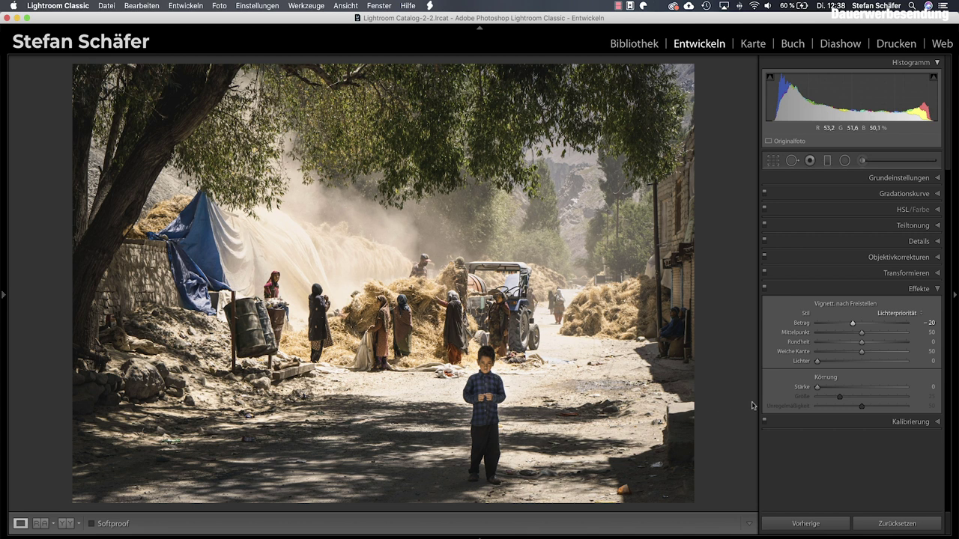
{"action": "left_click", "coordinate": [906, 257]}
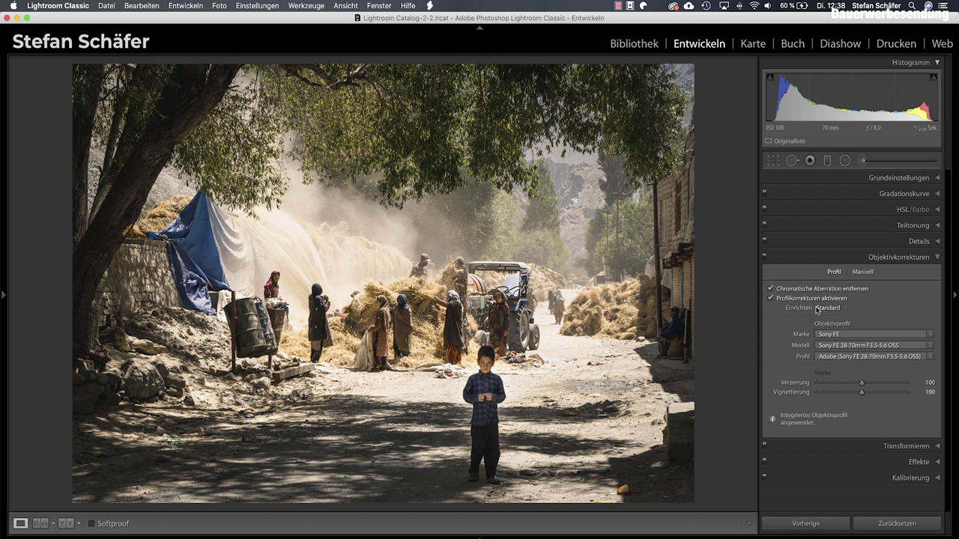
{"action": "left_click", "coordinate": [914, 242]}
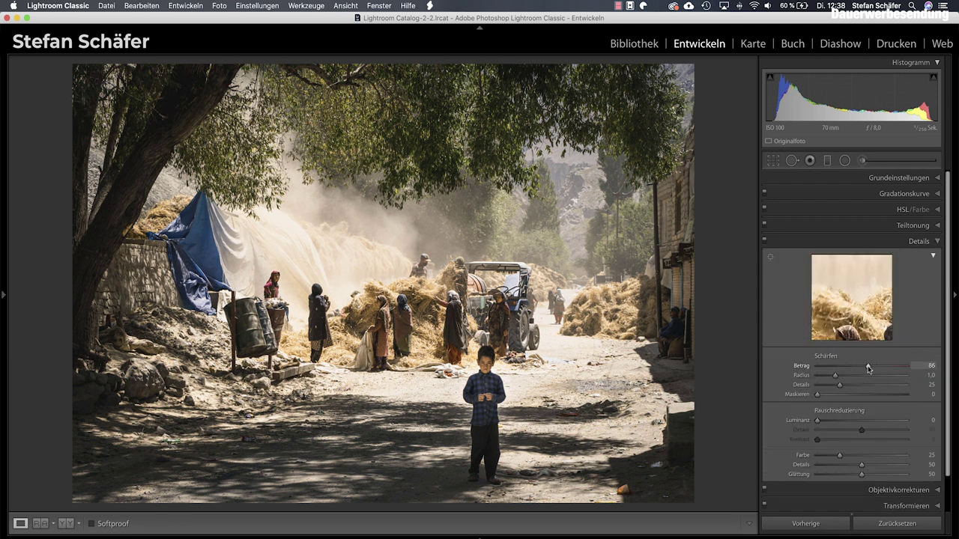
Sharpen with Amount 90, Detail 45, Masking 47 and set luminance noise reduction to 10.
{"action": "left_click_drag", "start_coordinate": [868, 366], "coordinate": [869, 367]}
{"action": "key", "text": "alt"}
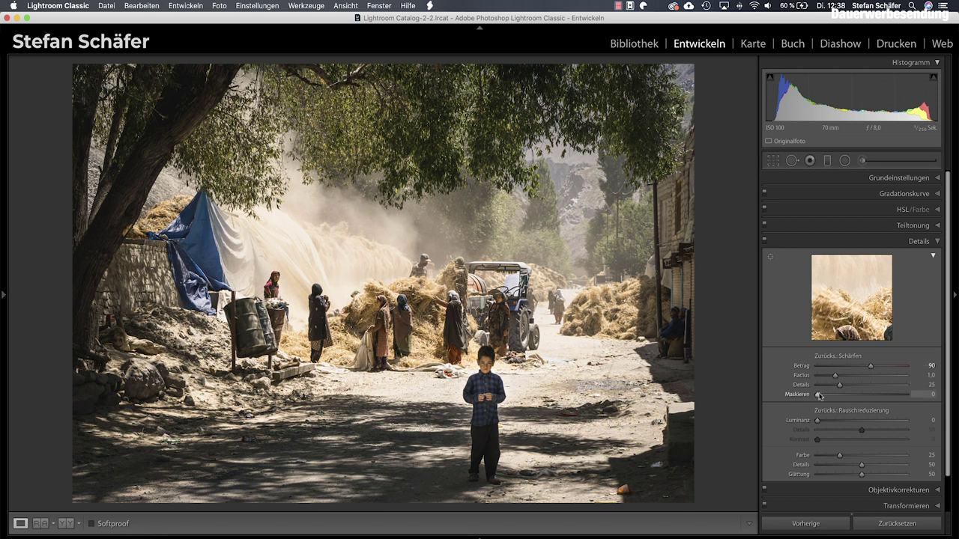
{"action": "left_click_drag", "start_coordinate": [819, 395], "coordinate": [860, 395]}
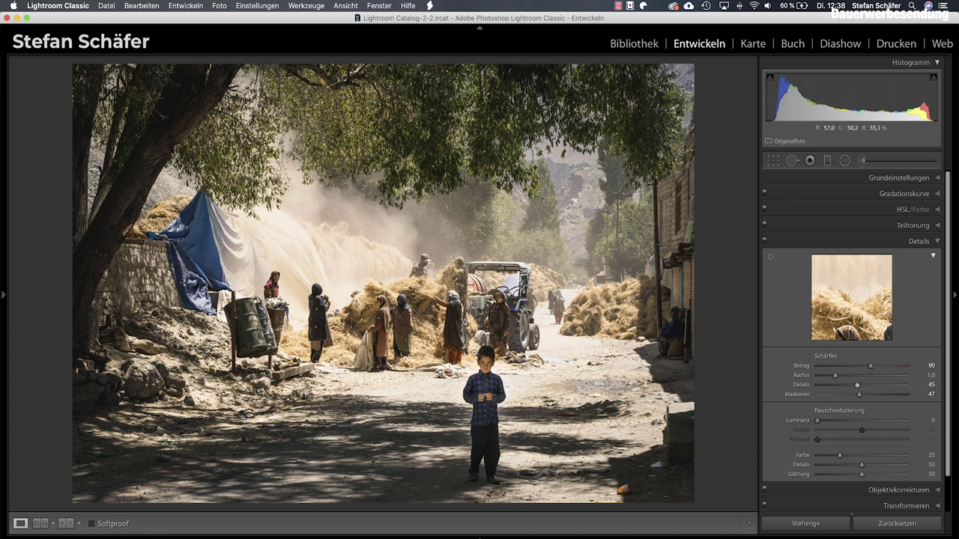
{"action": "left_click", "coordinate": [403, 321]}
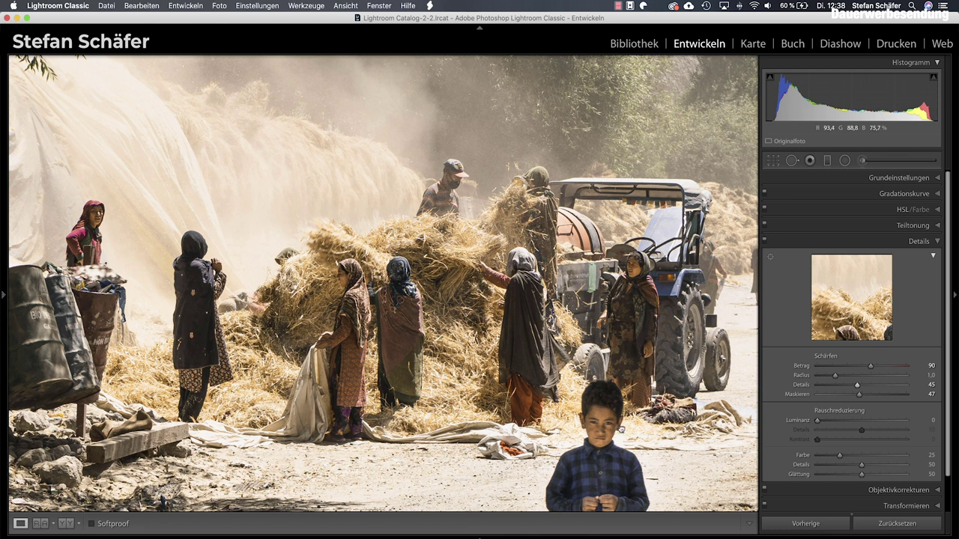
{"action": "left_click_drag", "start_coordinate": [623, 433], "coordinate": [607, 377]}
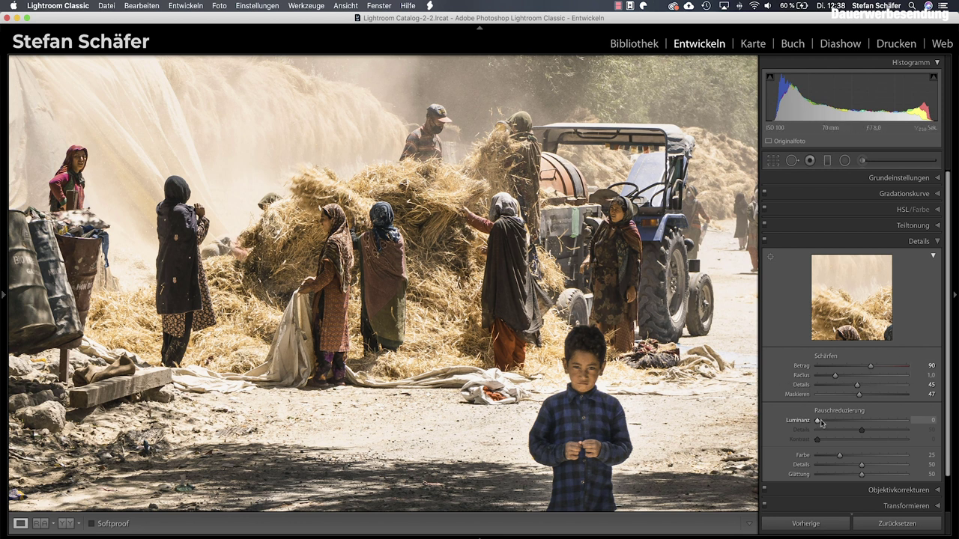
{"action": "left_click_drag", "start_coordinate": [819, 423], "coordinate": [827, 424]}
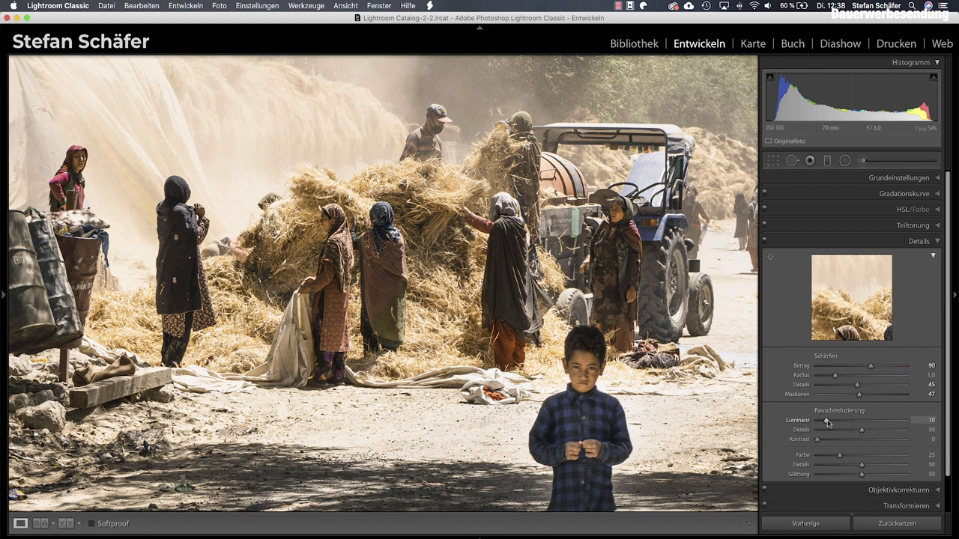
{"action": "key", "text": "Right"}
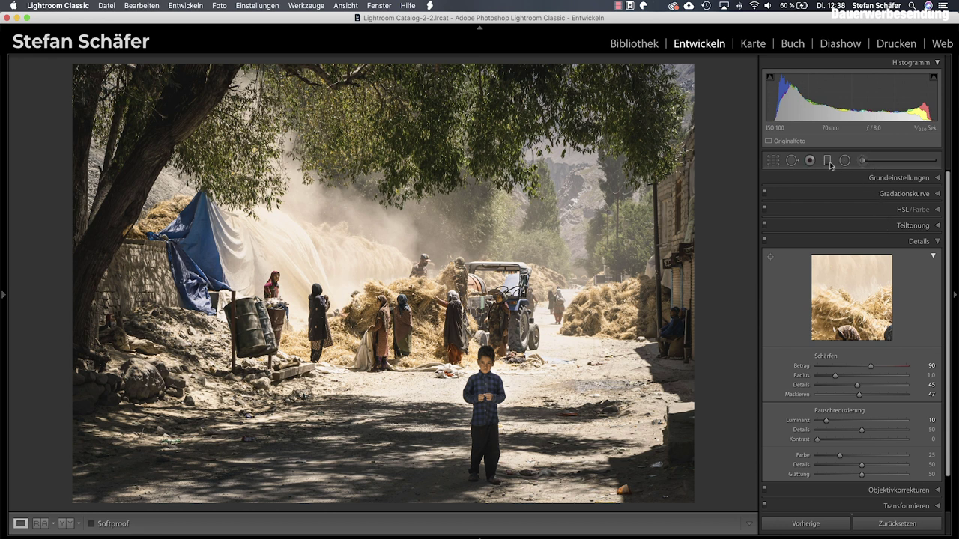
Add a graduated filter darkening the left side, with Texture and Clarity zeroed.
{"action": "left_click", "coordinate": [828, 162]}
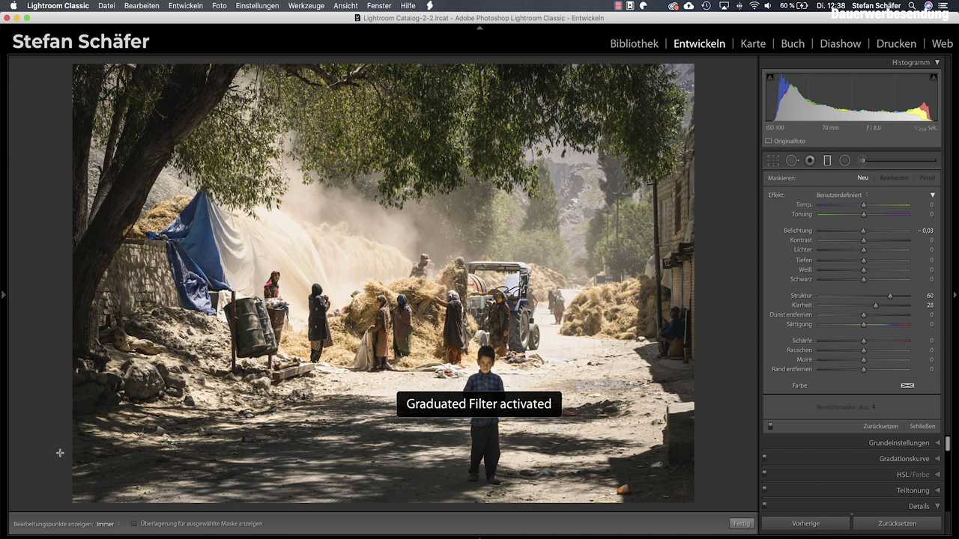
{"action": "left_click_drag", "start_coordinate": [86, 454], "coordinate": [267, 315]}
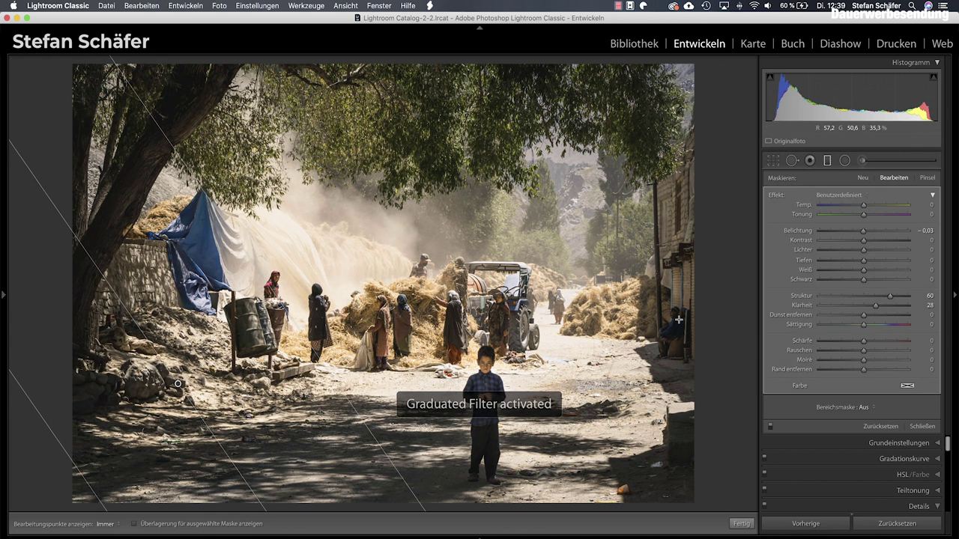
{"action": "left_click", "coordinate": [864, 297]}
{"action": "left_click", "coordinate": [864, 306]}
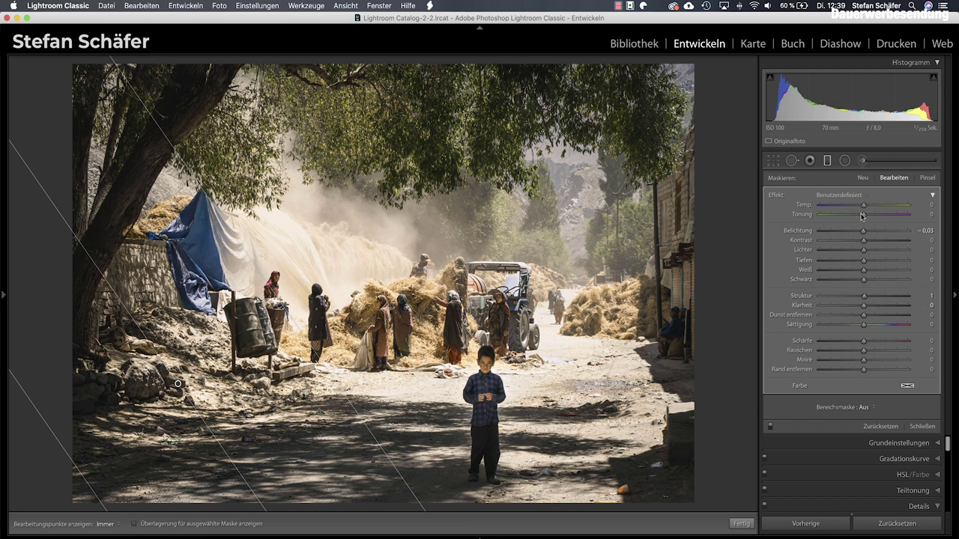
{"action": "left_click_drag", "start_coordinate": [863, 233], "coordinate": [855, 233]}
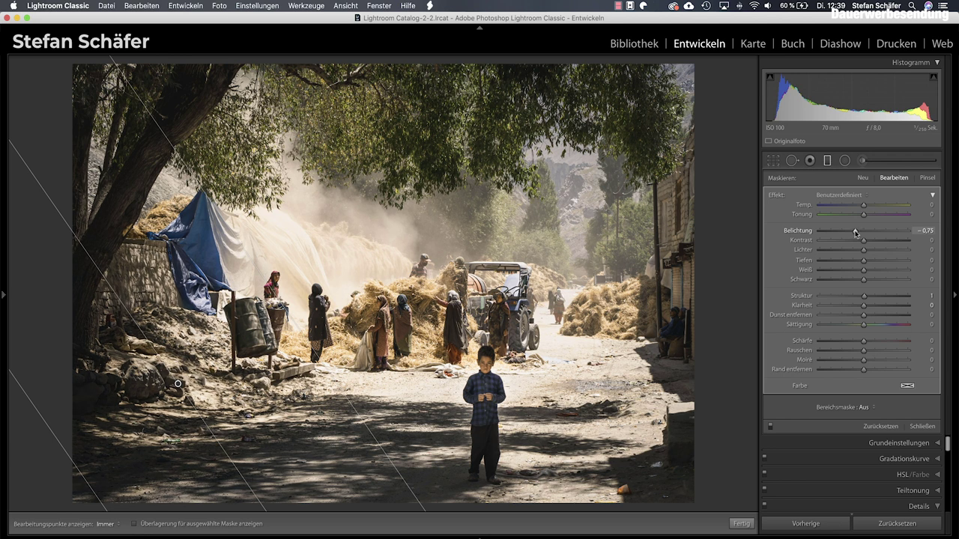
{"action": "left_click_drag", "start_coordinate": [853, 230], "coordinate": [849, 230]}
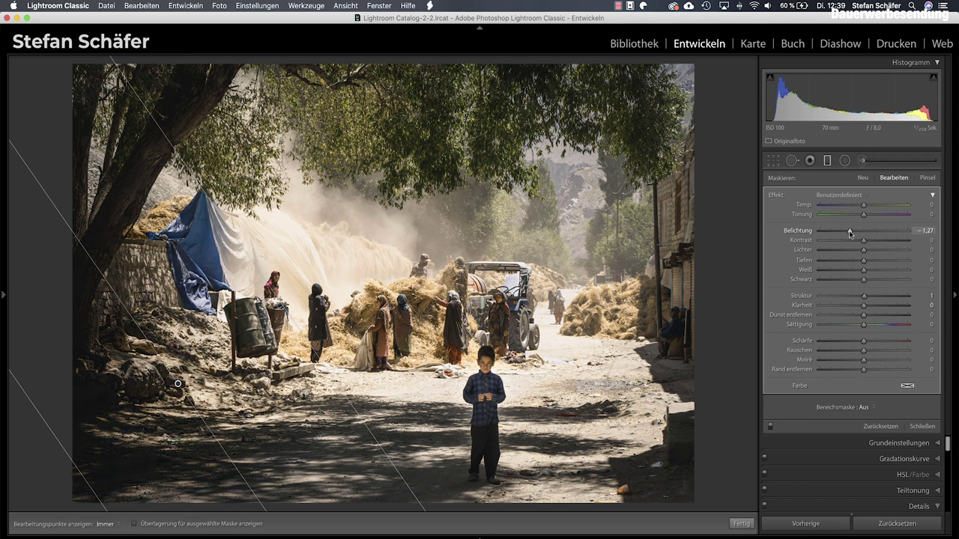
Add a second graduated filter darkening the top-left trees at about −0.65 exposure.
{"action": "mouse_move", "coordinate": [165, 91]}
{"action": "left_mouse_down"}
{"action": "mouse_move", "coordinate": [251, 194]}
{"action": "mouse_move", "coordinate": [228, 231]}
{"action": "left_mouse_up"}
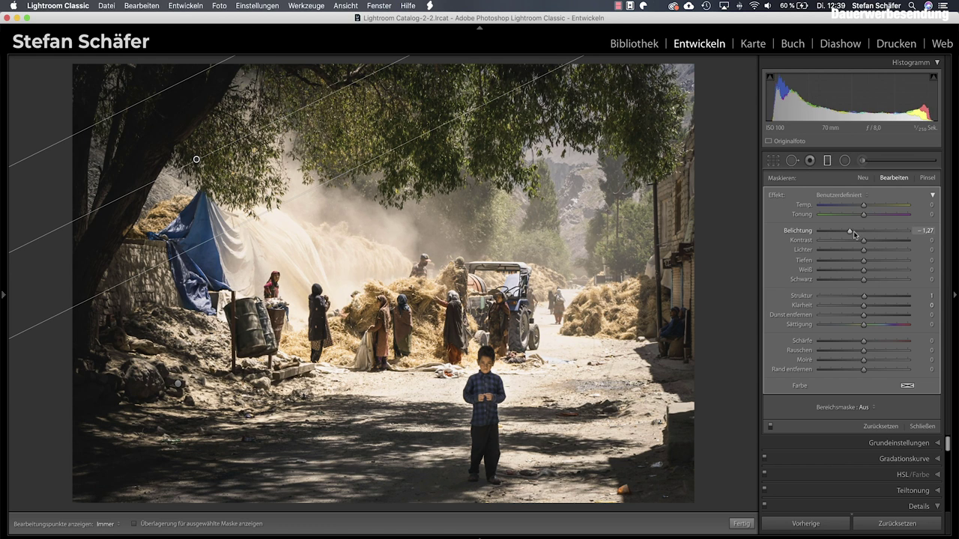
{"action": "left_click_drag", "start_coordinate": [852, 230], "coordinate": [858, 232]}
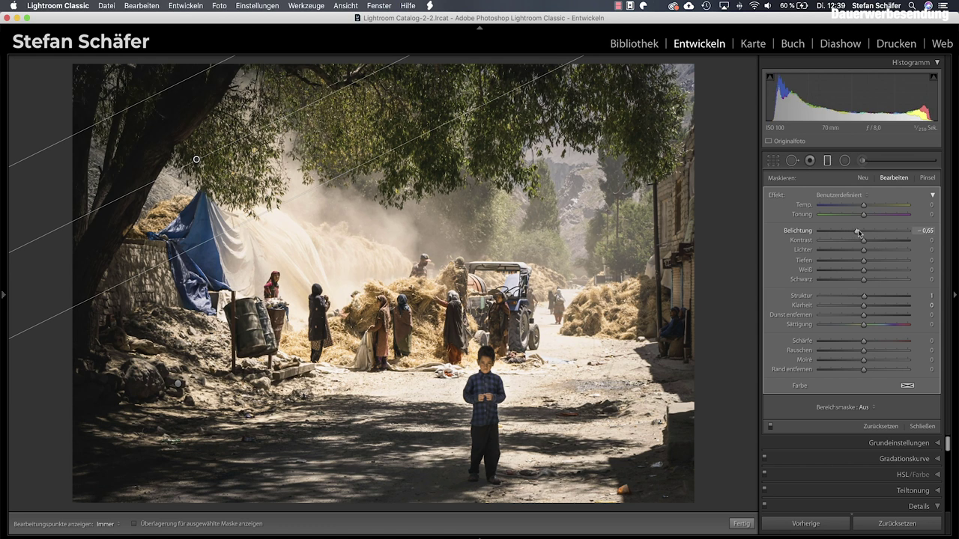
{"action": "left_click", "coordinate": [741, 524]}
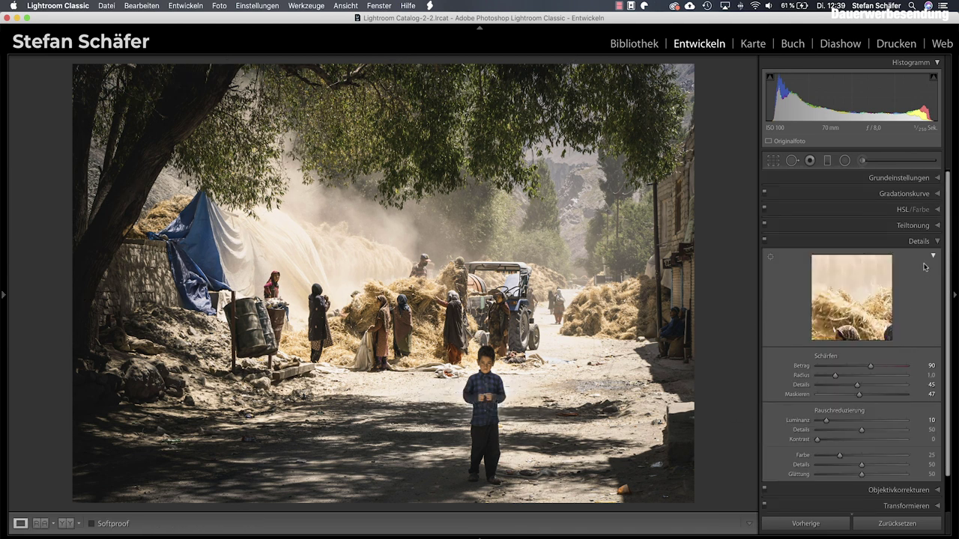
Set Calibration primaries hue/saturation: Red 16/6, Green 5/−10, Blue −7/23.
{"action": "scroll", "coordinate": [908, 307], "scroll_direction": "down", "scroll_amount": 2}
{"action": "scroll", "coordinate": [906, 479], "scroll_direction": "down", "scroll_amount": 1}
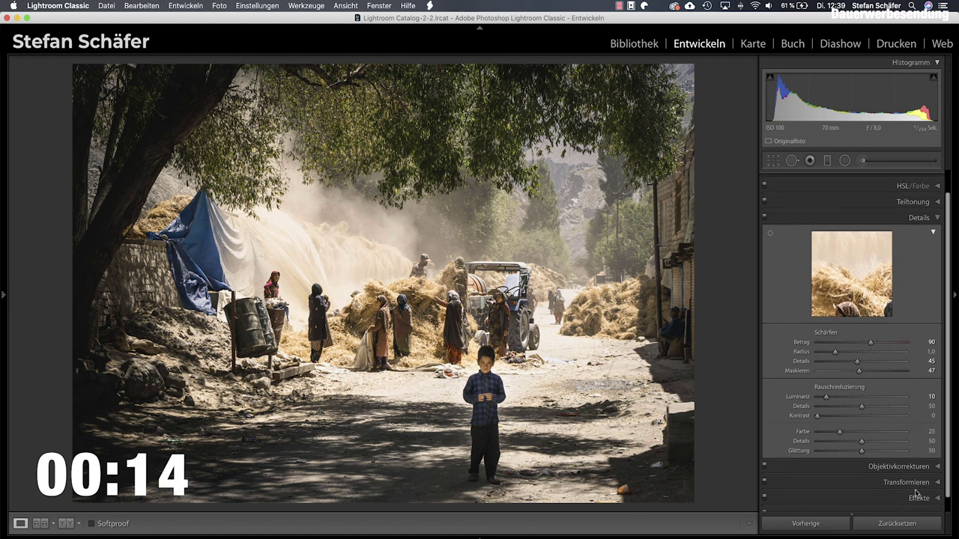
{"action": "scroll", "coordinate": [910, 500], "scroll_direction": "down", "scroll_amount": 1}
{"action": "left_click", "coordinate": [910, 504]}
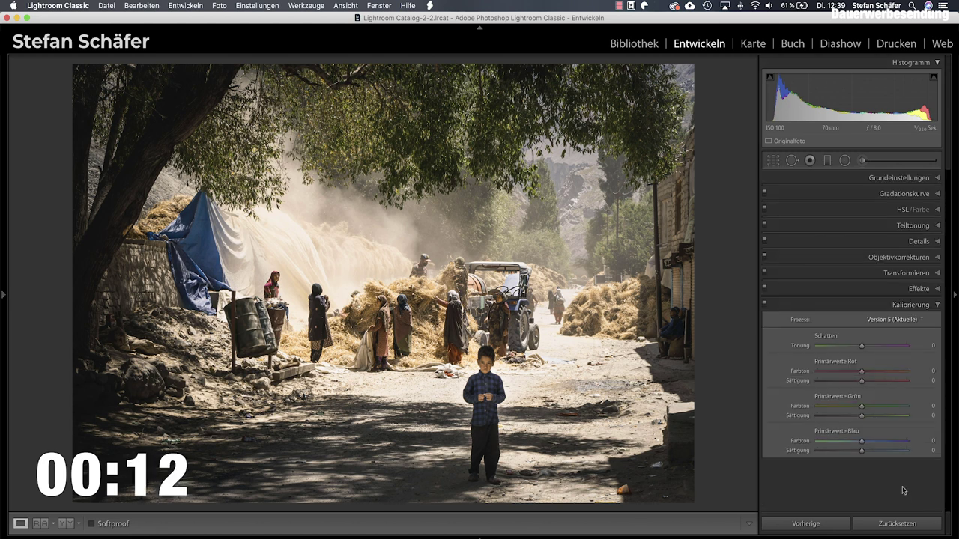
{"action": "left_click_drag", "start_coordinate": [862, 373], "coordinate": [869, 373]}
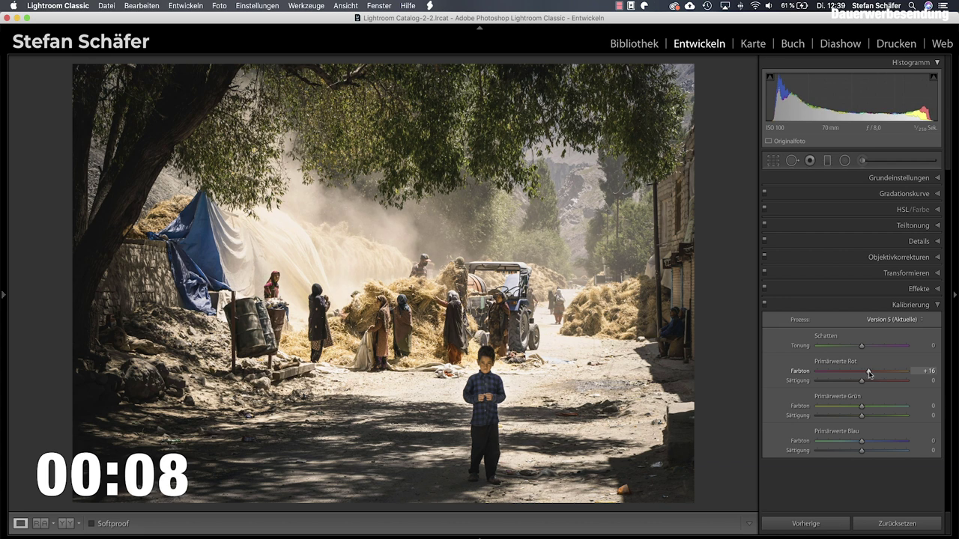
{"action": "left_click_drag", "start_coordinate": [861, 407], "coordinate": [866, 408]}
{"action": "left_click_drag", "start_coordinate": [862, 442], "coordinate": [859, 442]}
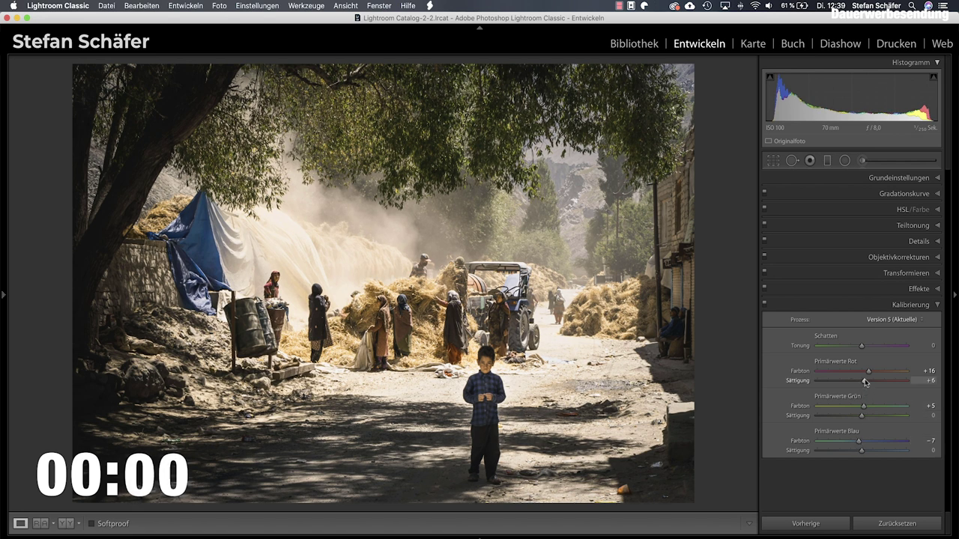
{"action": "left_click_drag", "start_coordinate": [862, 380], "coordinate": [866, 380]}
{"action": "left_click_drag", "start_coordinate": [862, 416], "coordinate": [857, 416]}
{"action": "left_click_drag", "start_coordinate": [861, 450], "coordinate": [872, 450]}
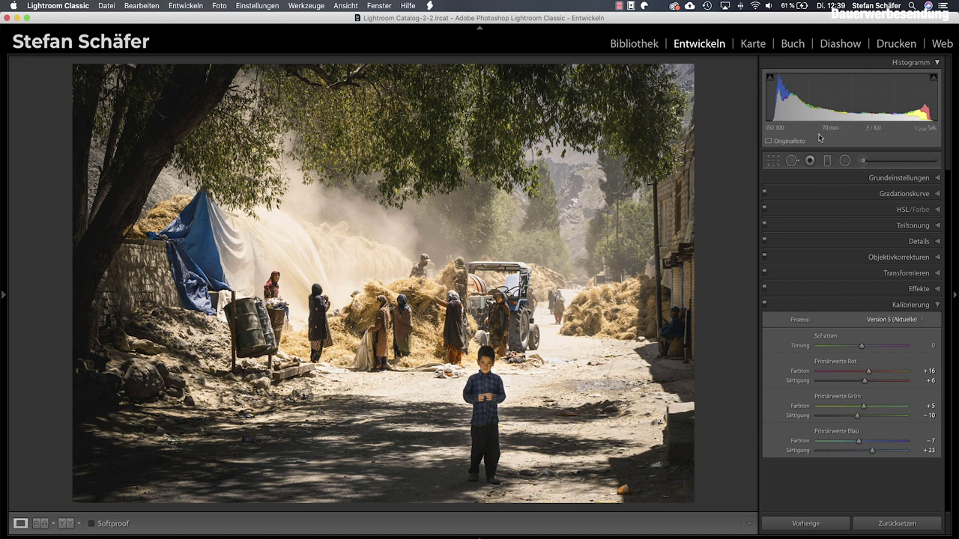
Select the boy's existing radial mask and cool its temperature to −25.
{"action": "left_click", "coordinate": [844, 160]}
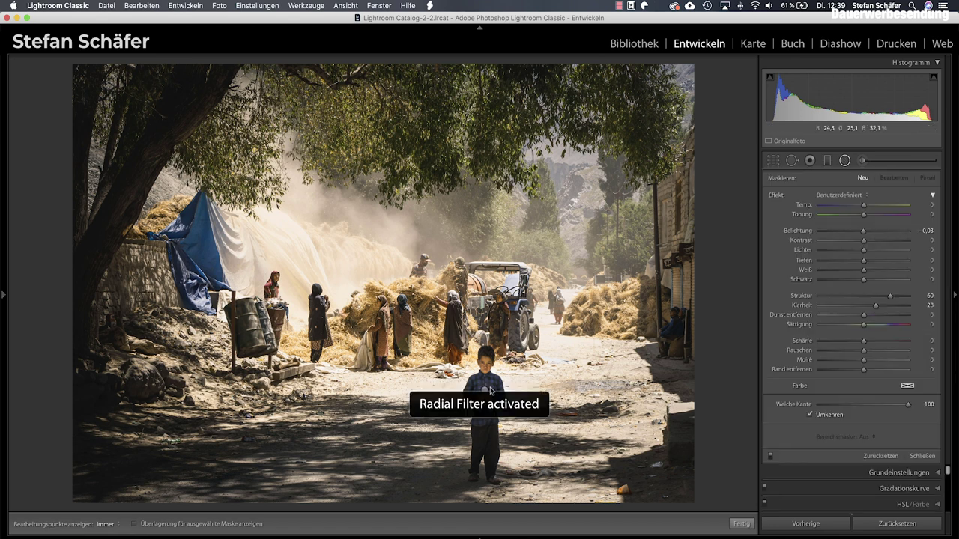
{"action": "left_click", "coordinate": [485, 391]}
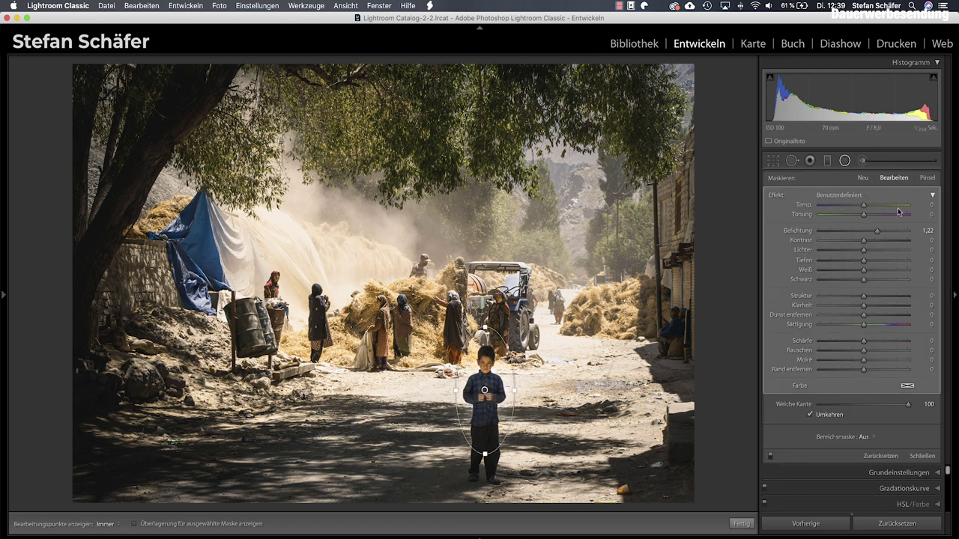
{"action": "left_click_drag", "start_coordinate": [856, 207], "coordinate": [839, 209]}
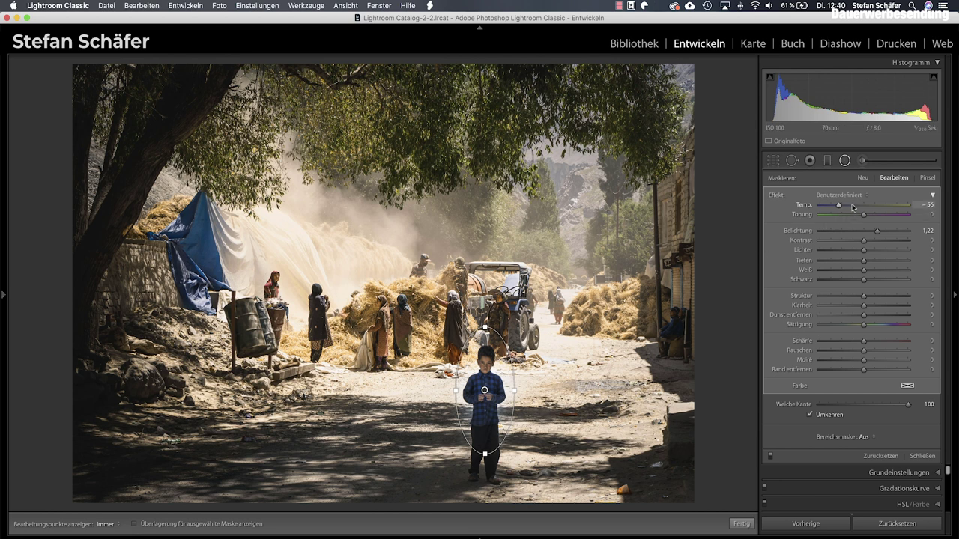
{"action": "left_click_drag", "start_coordinate": [842, 208], "coordinate": [852, 208]}
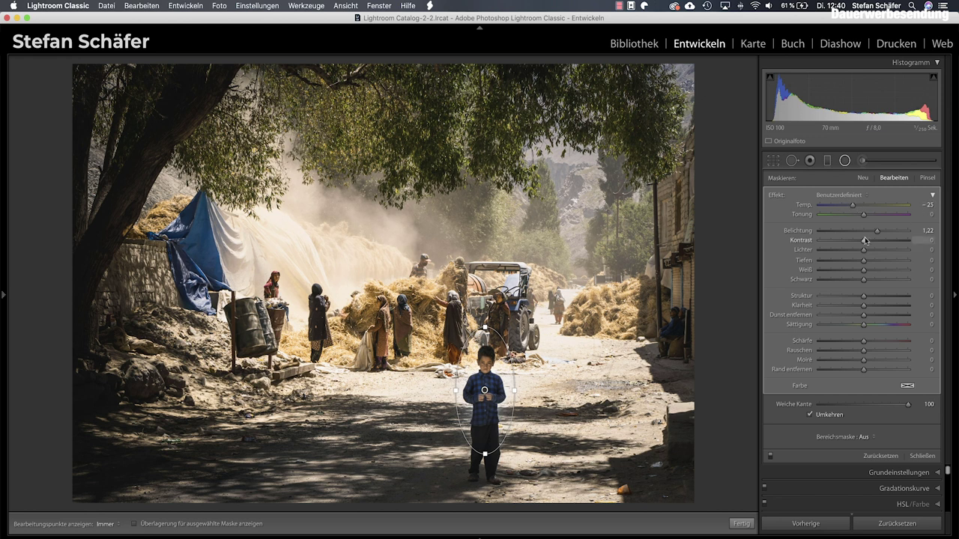
Reshape the radial mask around the boy, lower its exposure to 0.83, and finish.
{"action": "left_click_drag", "start_coordinate": [486, 454], "coordinate": [486, 445]}
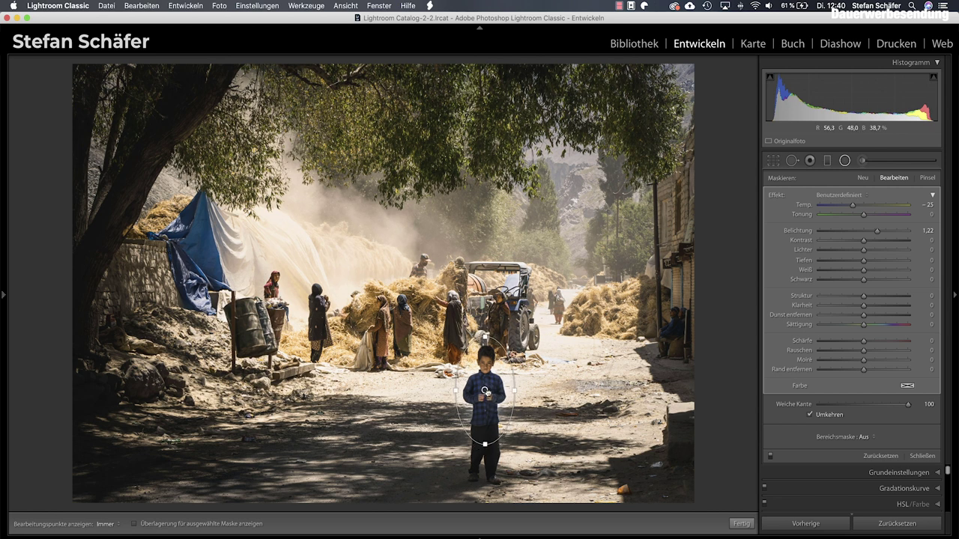
{"action": "left_click_drag", "start_coordinate": [486, 391], "coordinate": [489, 384]}
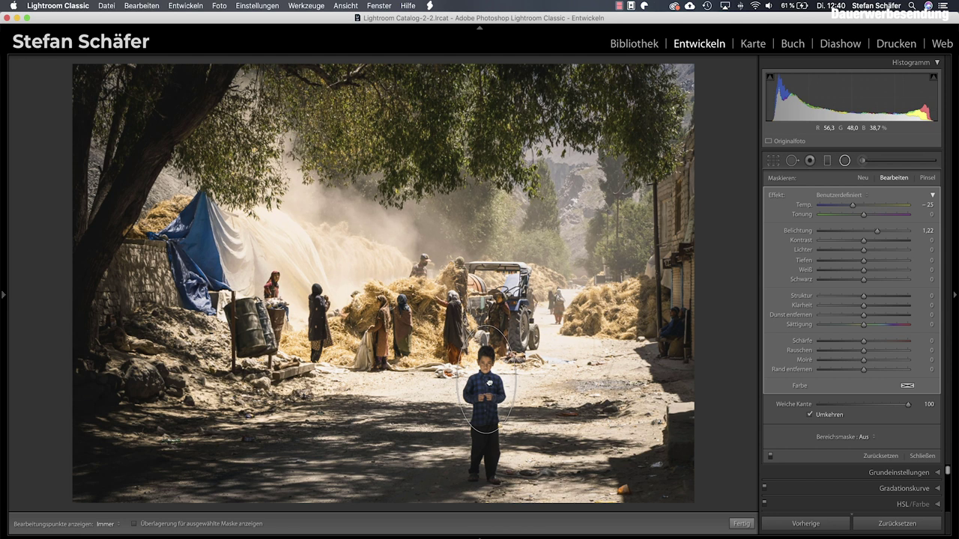
{"action": "left_click_drag", "start_coordinate": [512, 379], "coordinate": [509, 379]}
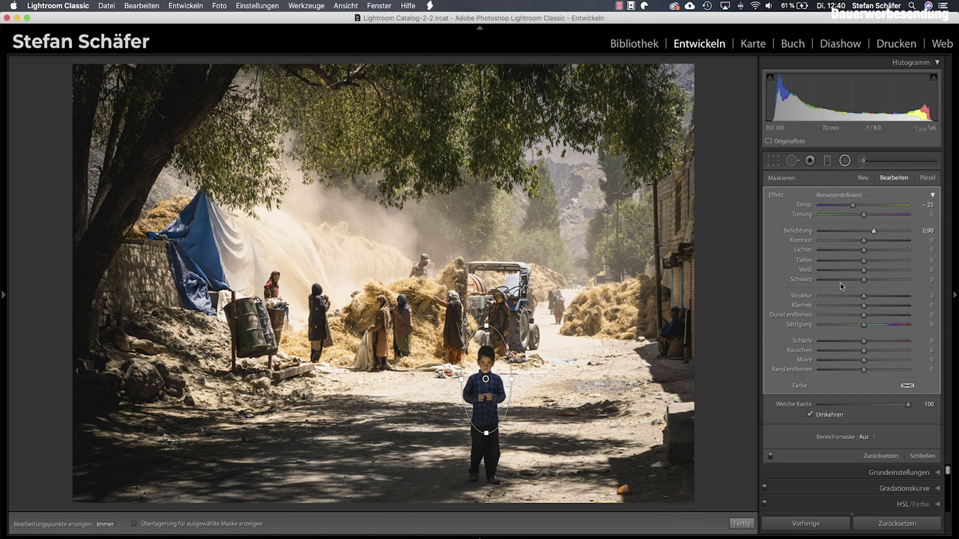
{"action": "left_click_drag", "start_coordinate": [873, 232], "coordinate": [872, 233]}
{"action": "left_click", "coordinate": [740, 523]}
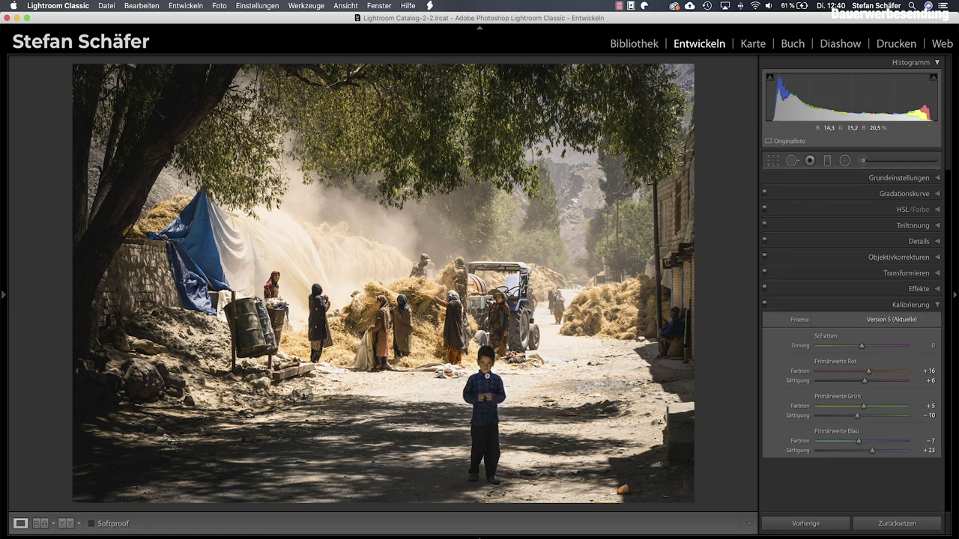
{"action": "key", "text": "backslash"}
{"action": "key", "text": "backslash"}
{"action": "key", "text": "backslash"}
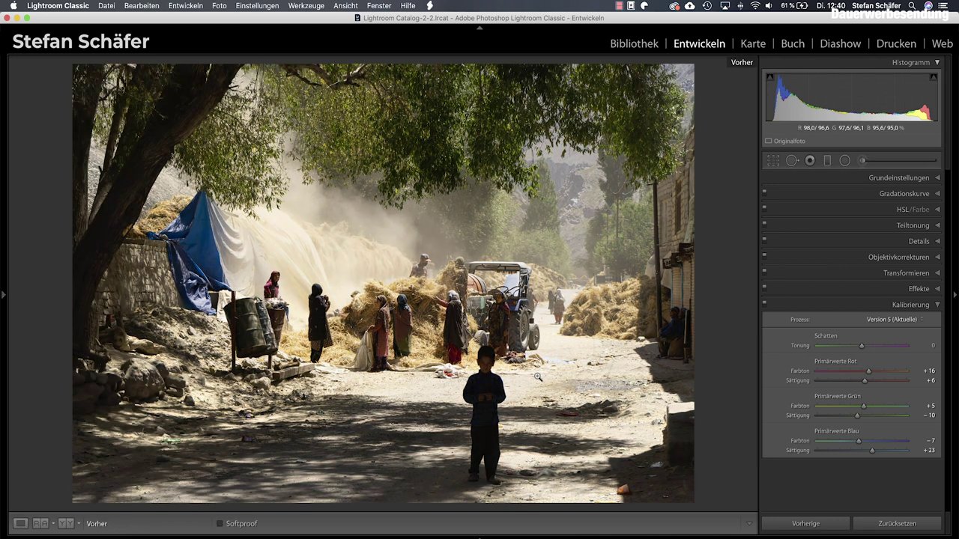
{"action": "key", "text": "backslash"}
{"action": "key", "text": "backslash"}
{"action": "key", "text": "backslash"}
{"action": "key", "text": "backslash"}
{"action": "key", "text": "backslash"}
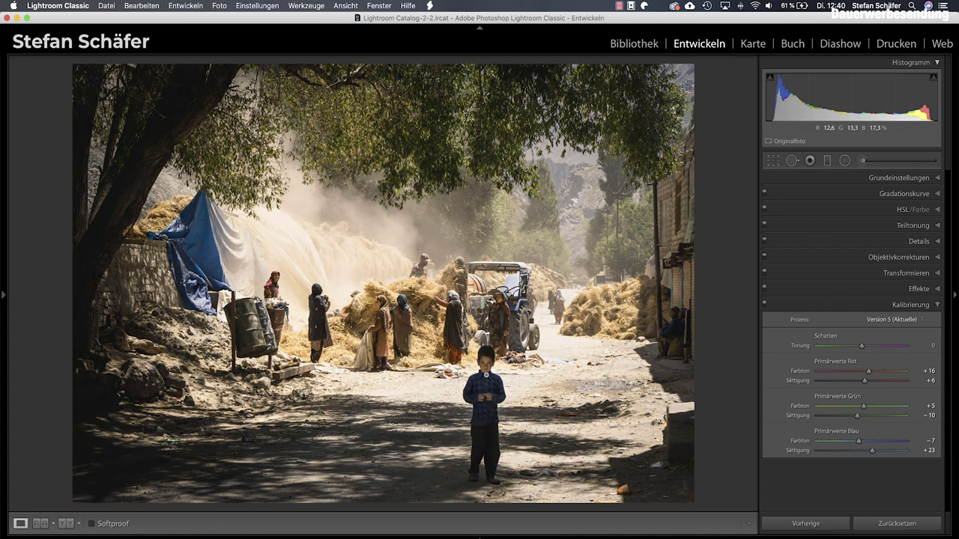
{"action": "key", "text": "backslash"}
{"action": "key", "text": "backslash"}
{"action": "key", "text": "backslash"}
{"action": "key", "text": "backslash"}
Move to the sandstone rock photo and set Basic Shadows +30, Highlights −50.
{"action": "key", "text": "Right"}
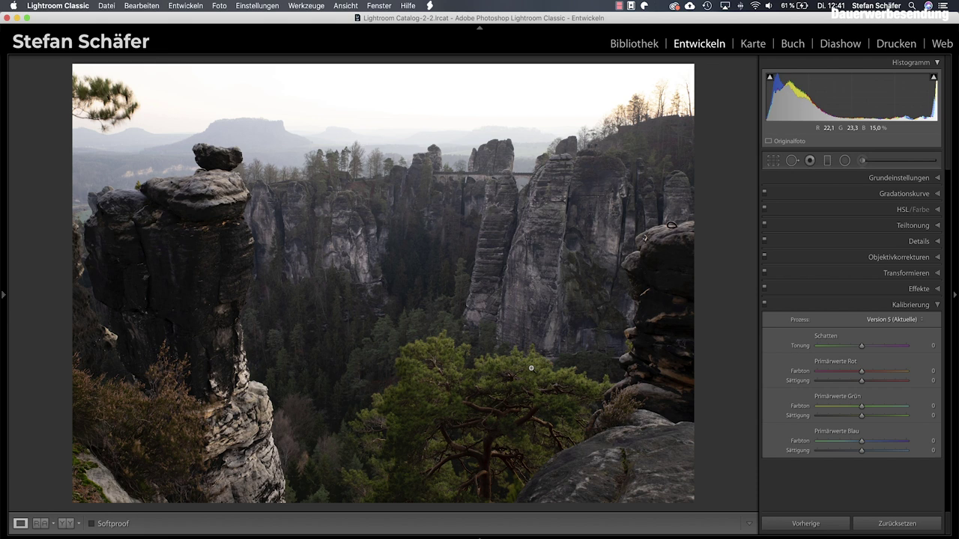
{"action": "left_click", "coordinate": [854, 180]}
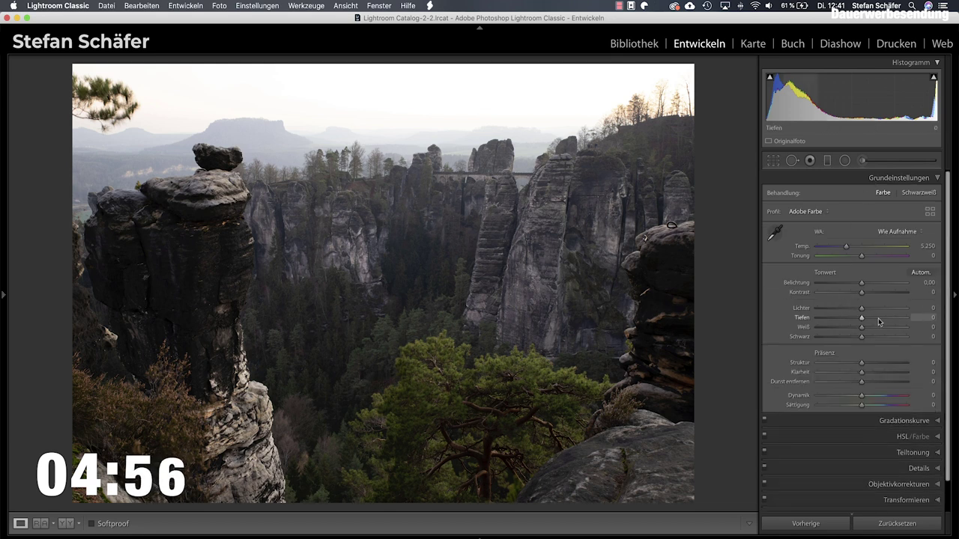
{"action": "left_click", "coordinate": [878, 319]}
{"action": "left_click_drag", "start_coordinate": [878, 320], "coordinate": [816, 312]}
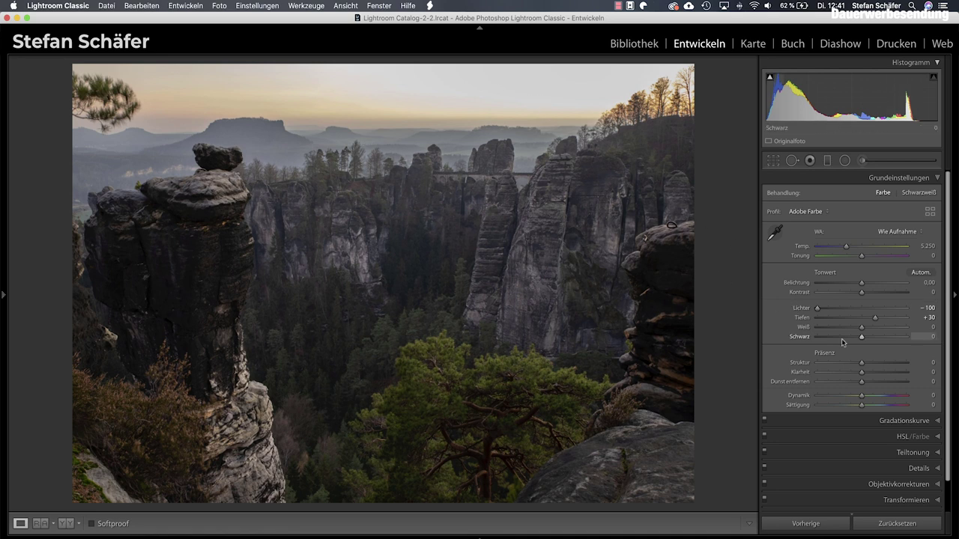
{"action": "left_click_drag", "start_coordinate": [816, 309], "coordinate": [839, 311]}
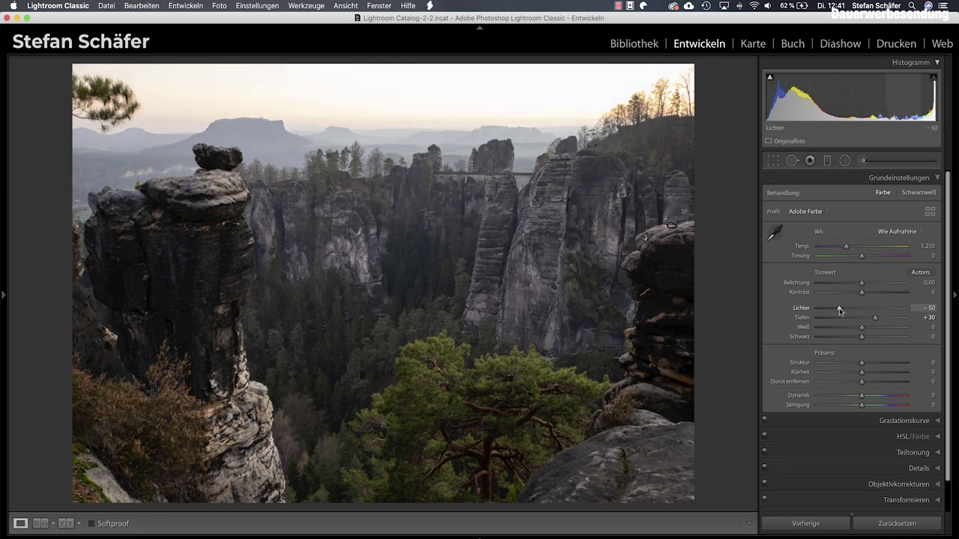
Set Contrast +15, Blacks −18, Temperature 5478 and Tint −10.
{"action": "left_click", "coordinate": [871, 294]}
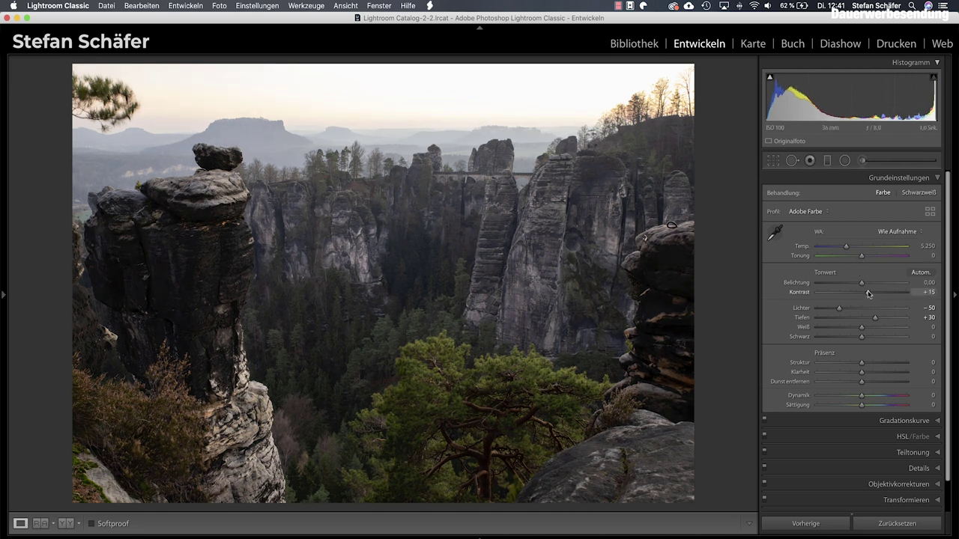
{"action": "mouse_move", "coordinate": [861, 337]}
{"action": "left_mouse_down"}
{"action": "mouse_move", "coordinate": [850, 340]}
{"action": "mouse_move", "coordinate": [866, 330]}
{"action": "left_mouse_up"}
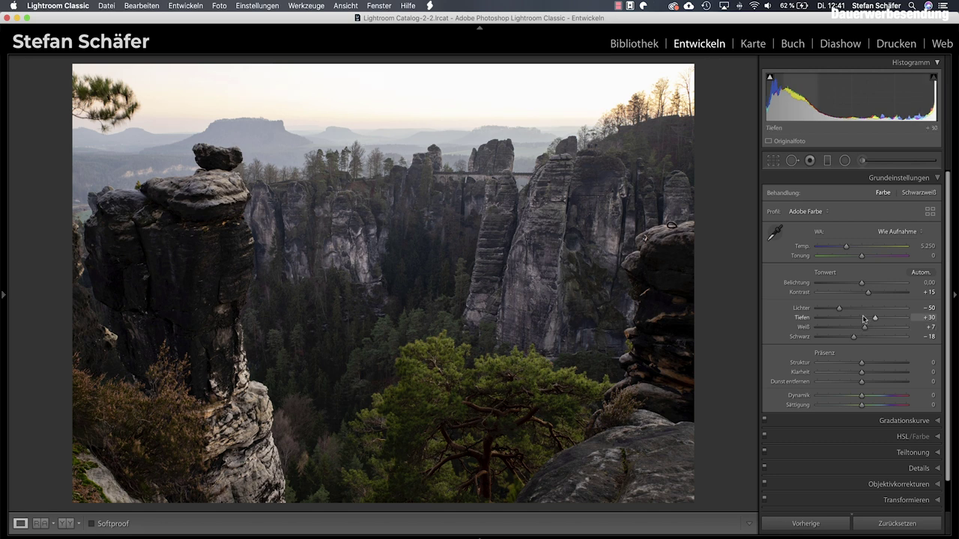
{"action": "left_click_drag", "start_coordinate": [845, 248], "coordinate": [850, 249]}
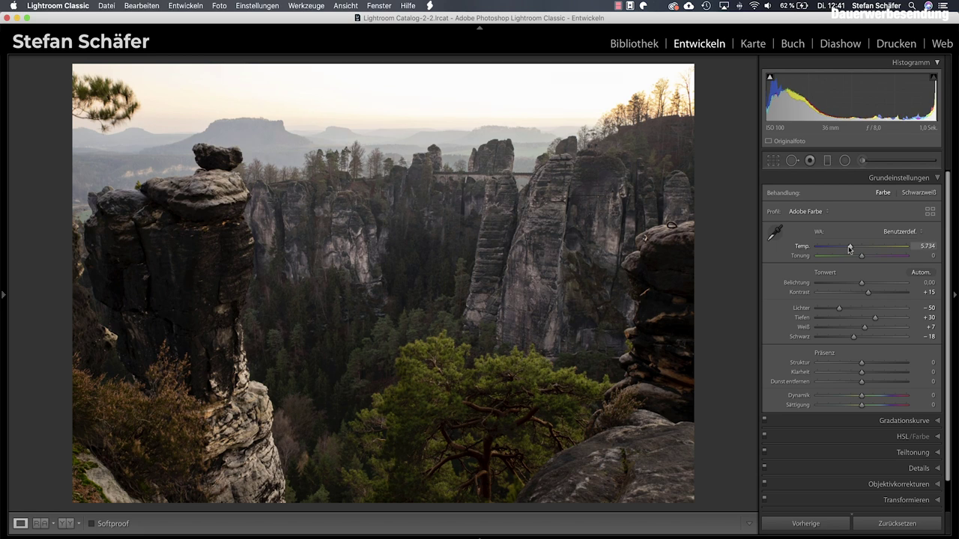
{"action": "left_click_drag", "start_coordinate": [850, 249], "coordinate": [855, 257]}
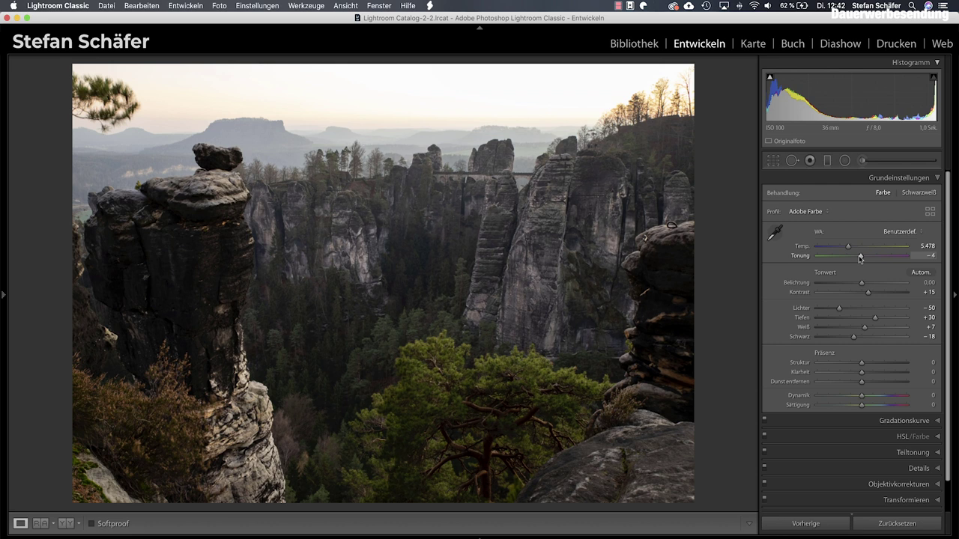
{"action": "left_click_drag", "start_coordinate": [860, 259], "coordinate": [858, 259]}
Add Clarity +7, Dehaze +5 and Texture +6 to the landscape.
{"action": "left_click_drag", "start_coordinate": [862, 372], "coordinate": [864, 374]}
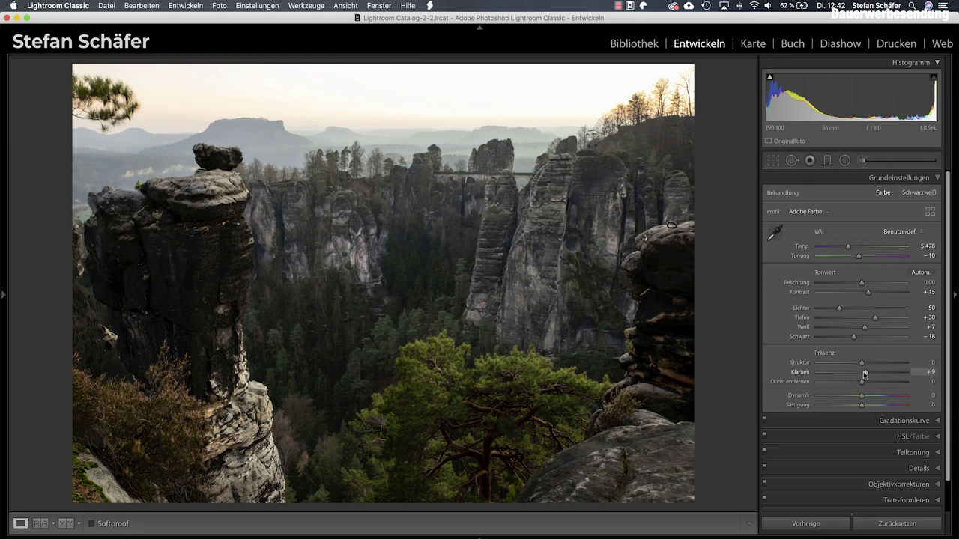
{"action": "mouse_move", "coordinate": [861, 383]}
{"action": "left_mouse_down"}
{"action": "mouse_move", "coordinate": [881, 382]}
{"action": "mouse_move", "coordinate": [865, 383]}
{"action": "left_mouse_up"}
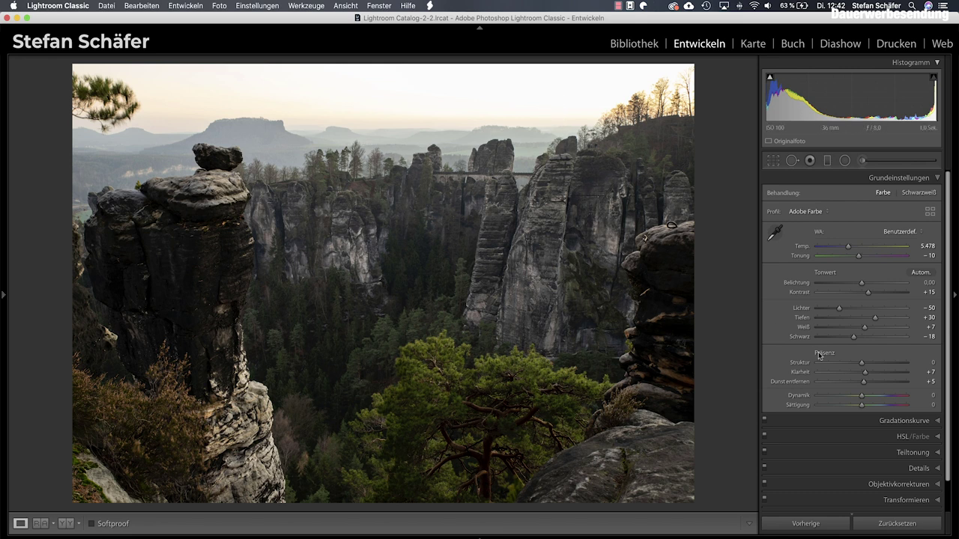
{"action": "left_click_drag", "start_coordinate": [862, 364], "coordinate": [866, 366]}
Brush Texture 60, Clarity 28 onto the left rock tower and foreground pine.
{"action": "left_click", "coordinate": [861, 161]}
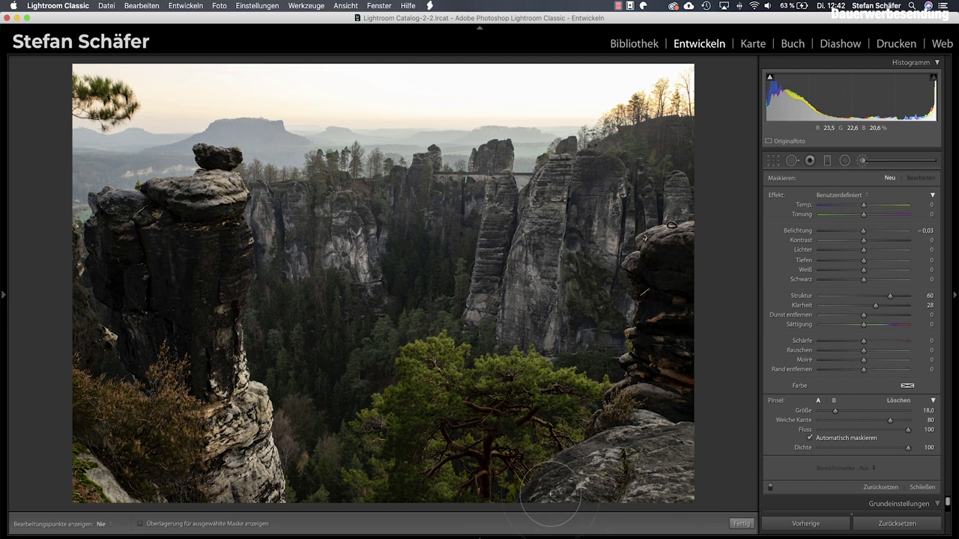
{"action": "left_click_drag", "start_coordinate": [562, 489], "coordinate": [528, 491]}
{"action": "key", "text": "h"}
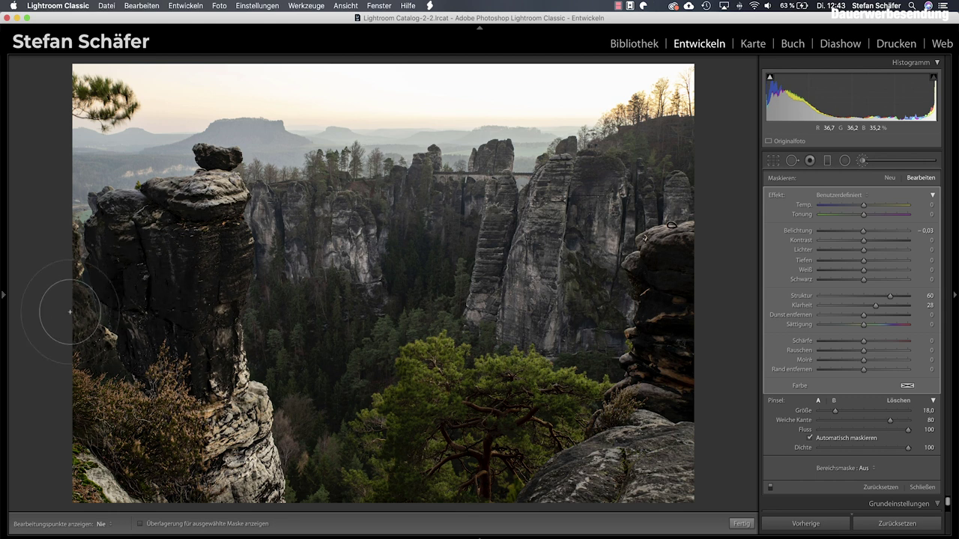
{"action": "key", "text": "h"}
{"action": "key", "text": "h"}
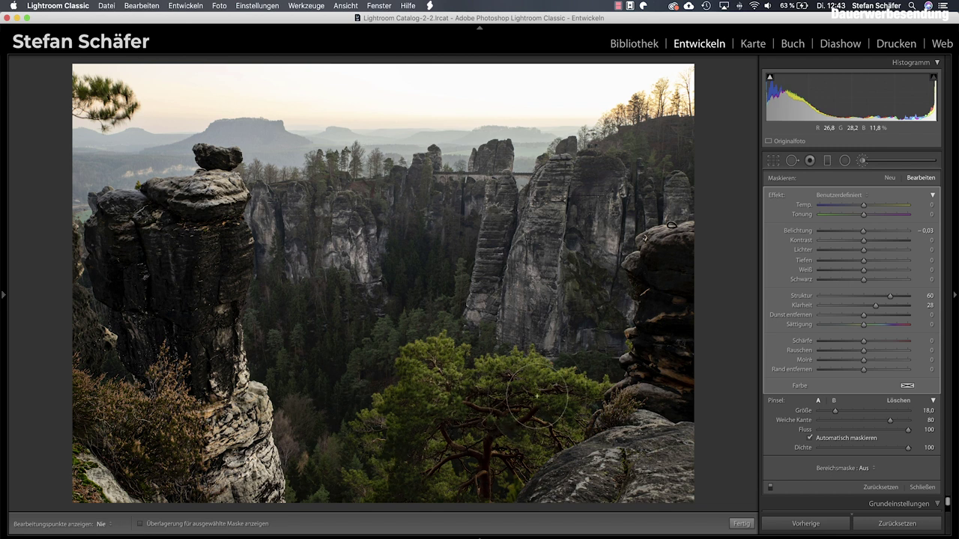
{"action": "key", "text": "h"}
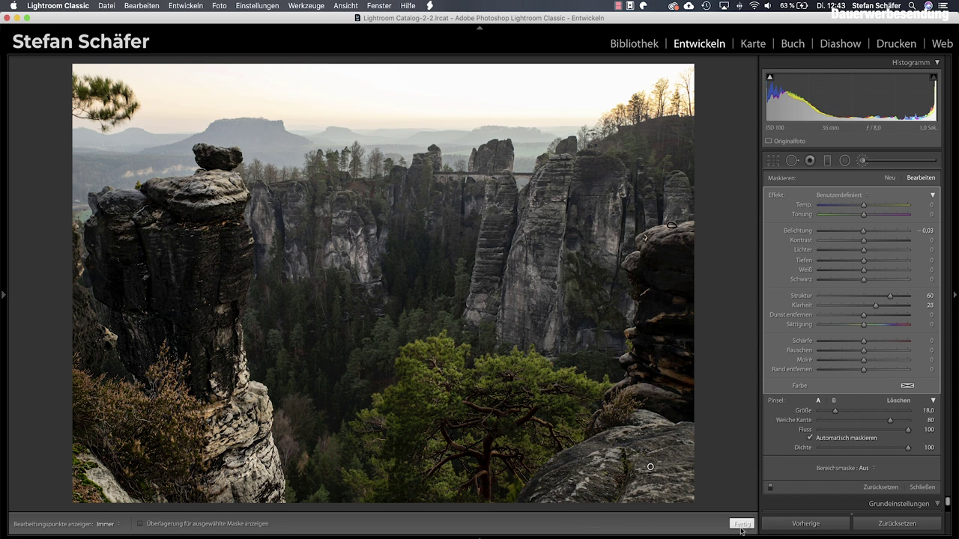
{"action": "left_click", "coordinate": [741, 525]}
Drag a −0.40 exposure graduated filter down over the sky and close it.
{"action": "left_click", "coordinate": [827, 161]}
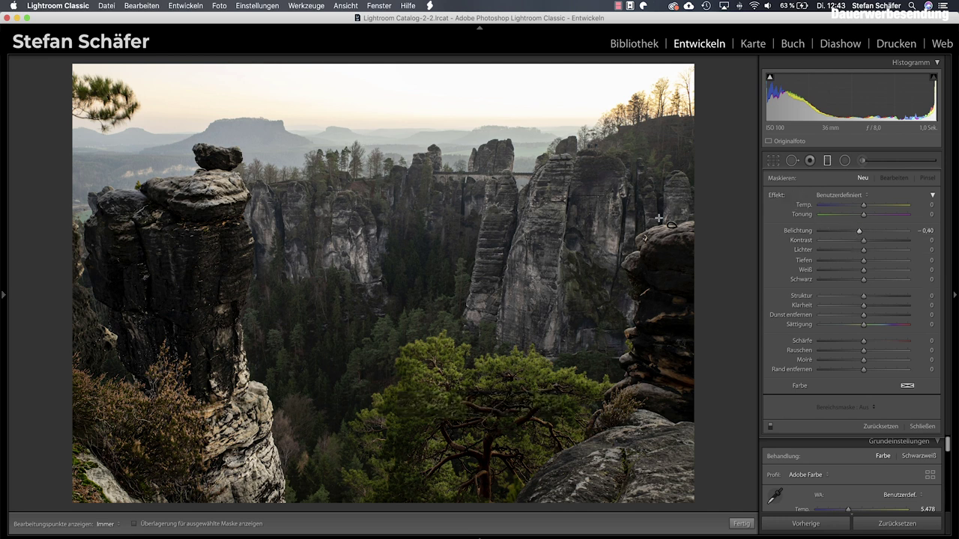
{"action": "left_click_drag", "start_coordinate": [284, 84], "coordinate": [283, 167]}
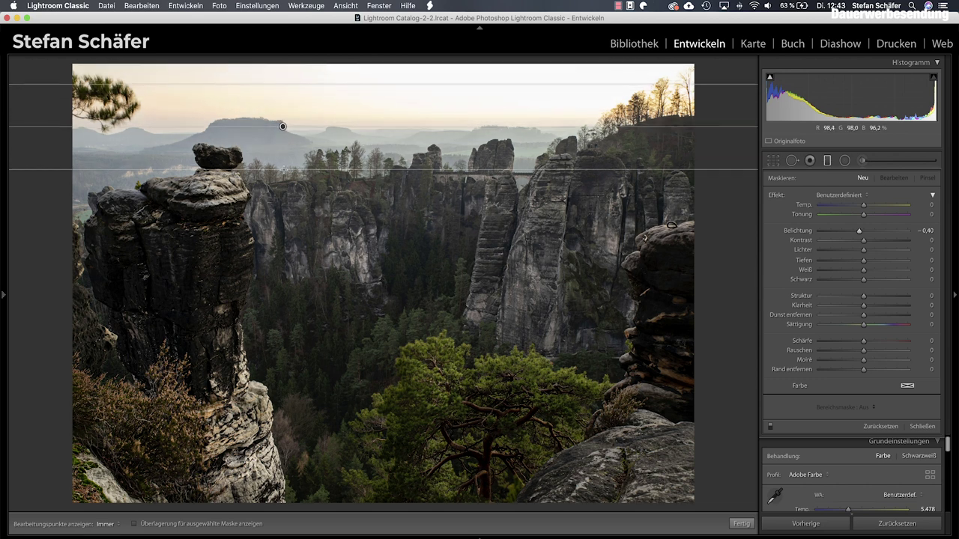
{"action": "left_click_drag", "start_coordinate": [283, 167], "coordinate": [283, 170]}
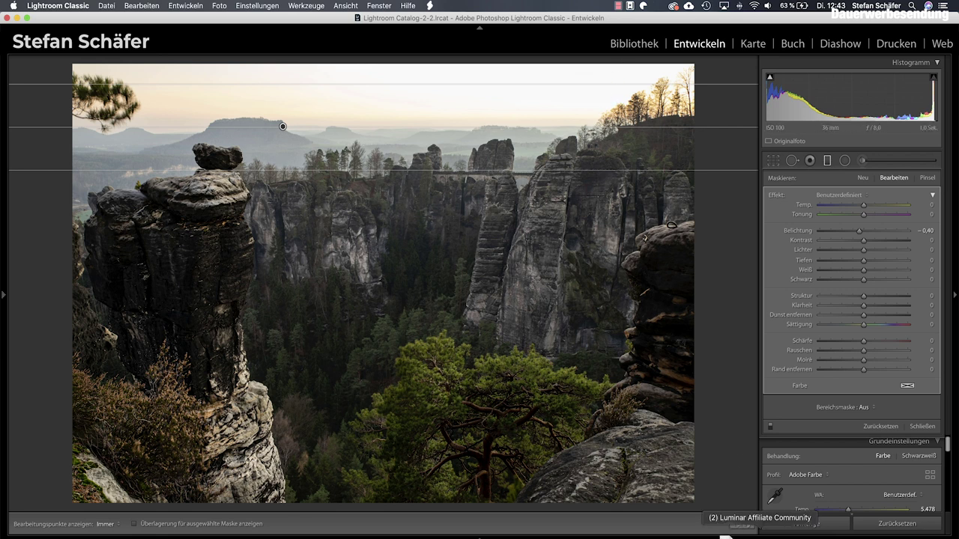
{"action": "left_click", "coordinate": [742, 523]}
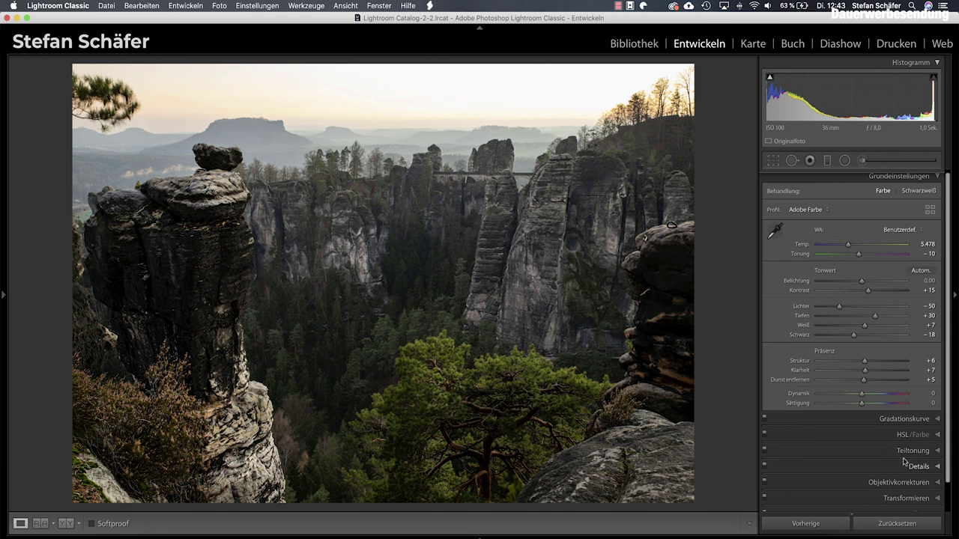
Set sharpening Amount 85, Masking 55; enable Tamron 24-70mm profile and chromatic aberration correction.
{"action": "left_click", "coordinate": [908, 467]}
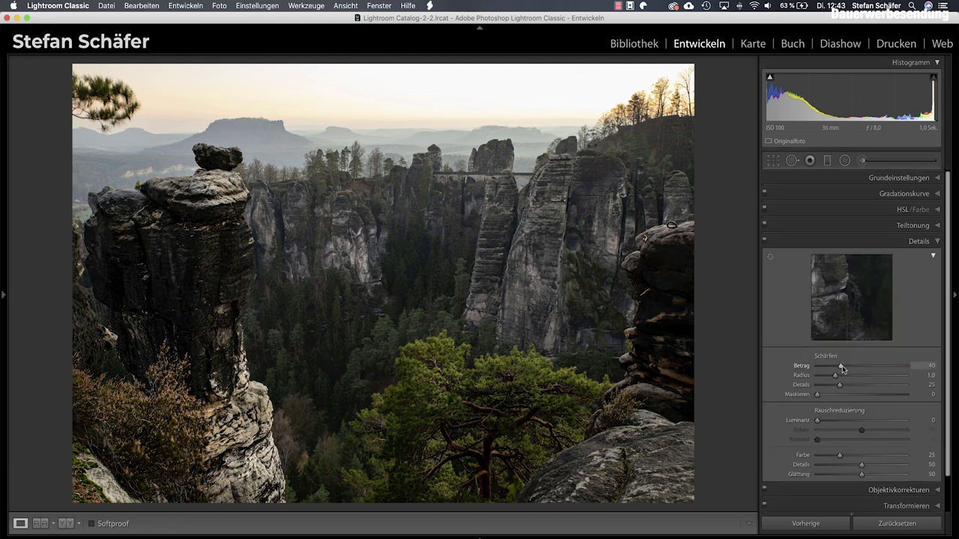
{"action": "left_click", "coordinate": [867, 366]}
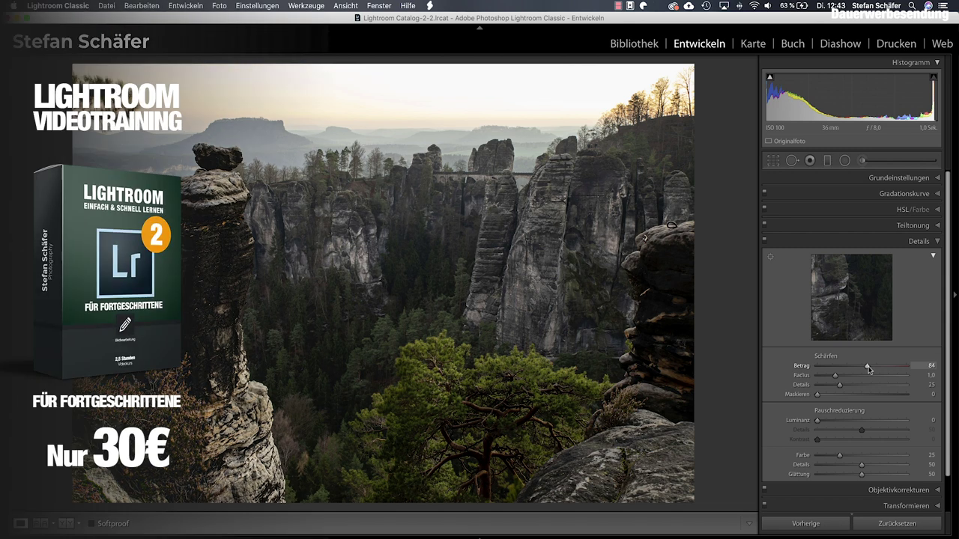
{"action": "key", "text": "alt"}
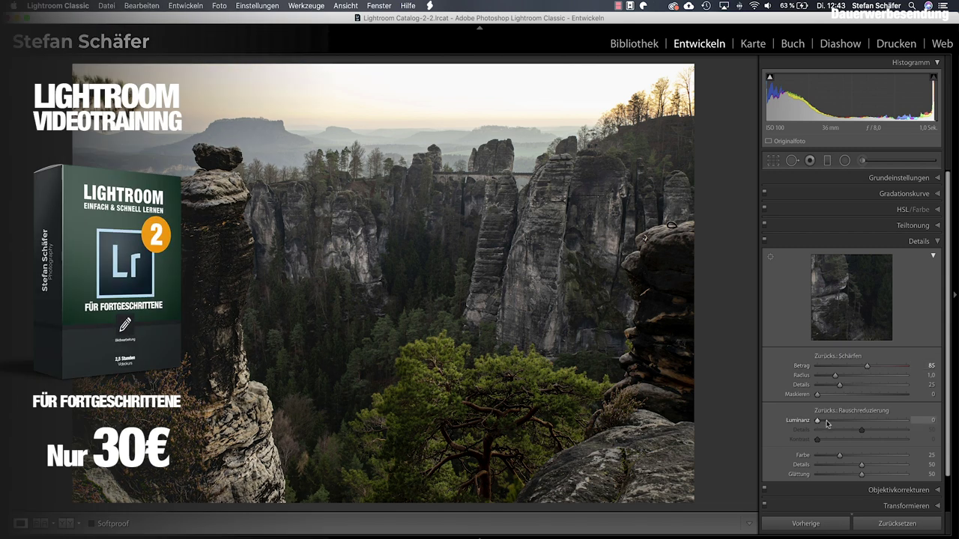
{"action": "left_click_drag", "start_coordinate": [818, 394], "coordinate": [867, 395]}
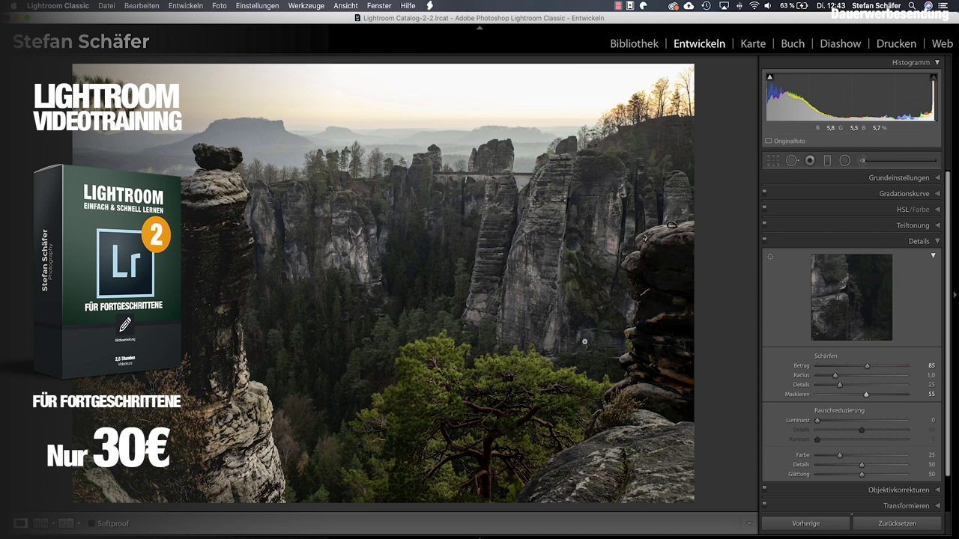
{"action": "left_click", "coordinate": [870, 491]}
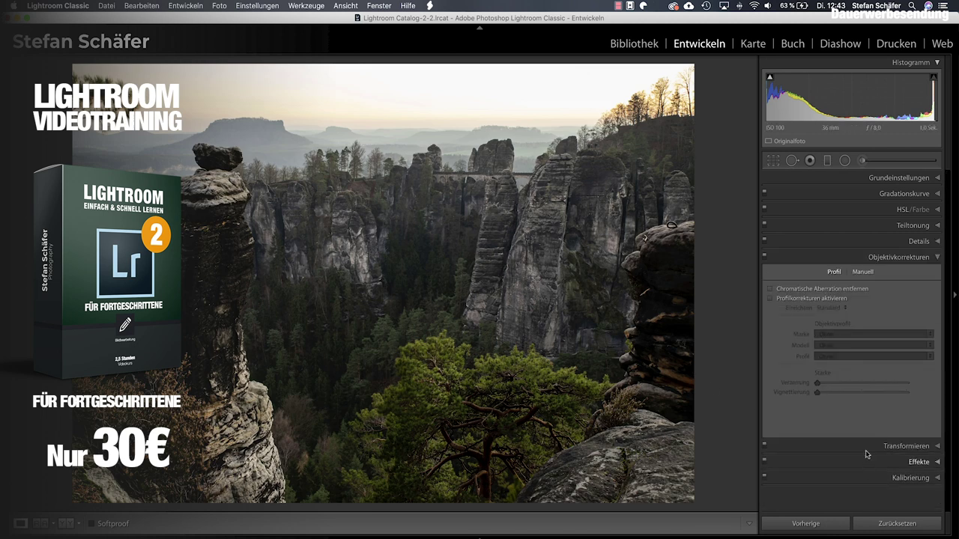
{"action": "left_click", "coordinate": [807, 299]}
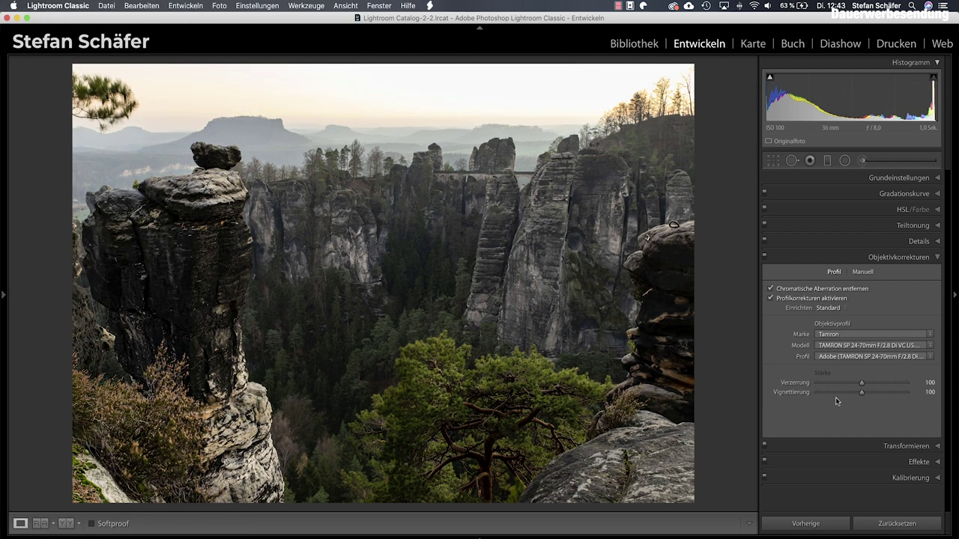
Straighten the rock landscape by a 0.08 angle and apply the crop.
{"action": "left_click", "coordinate": [775, 163]}
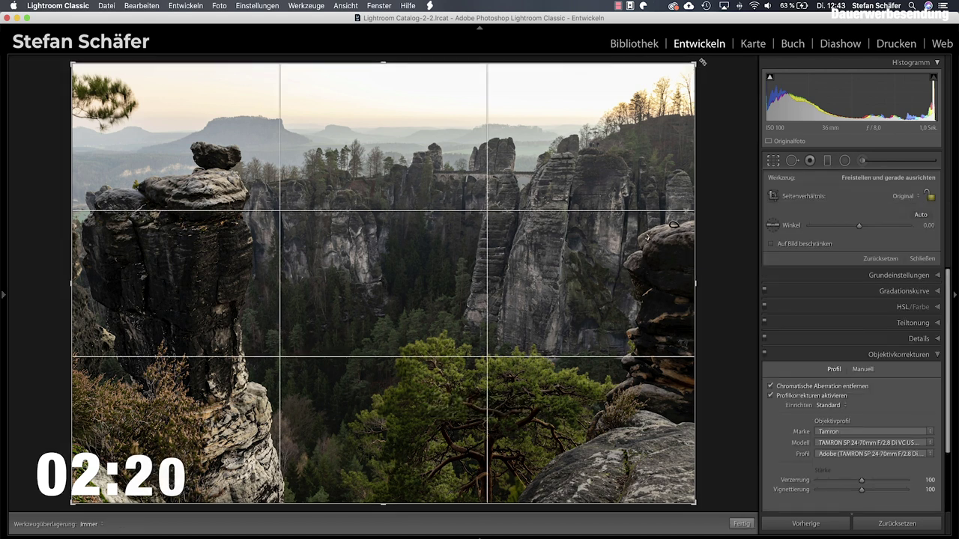
{"action": "left_click_drag", "start_coordinate": [674, 224], "coordinate": [673, 226]}
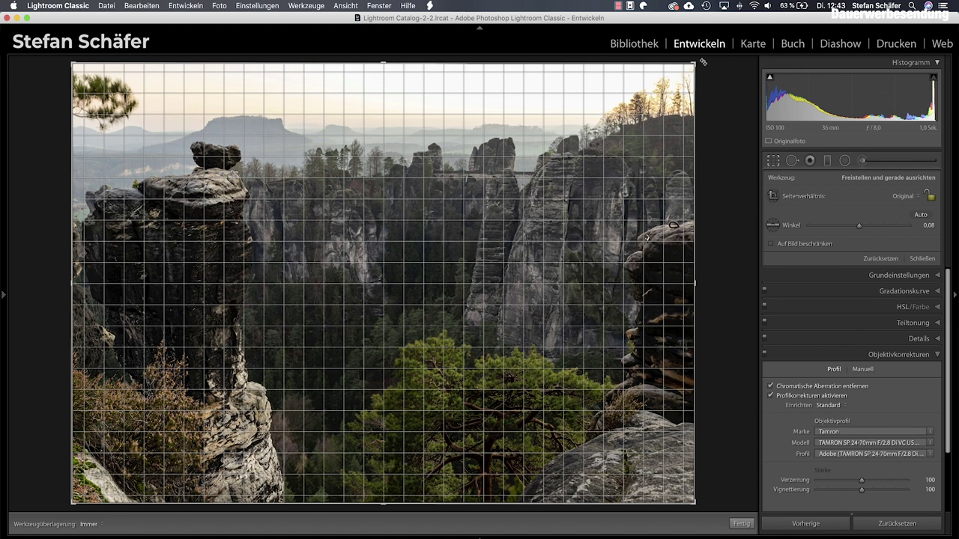
{"action": "left_click_drag", "start_coordinate": [703, 62], "coordinate": [702, 63]}
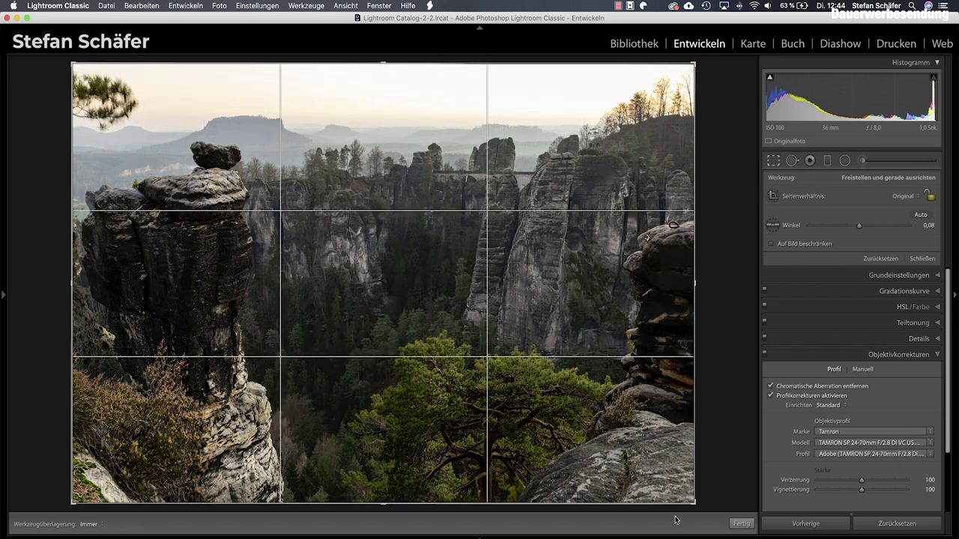
{"action": "left_click", "coordinate": [741, 523]}
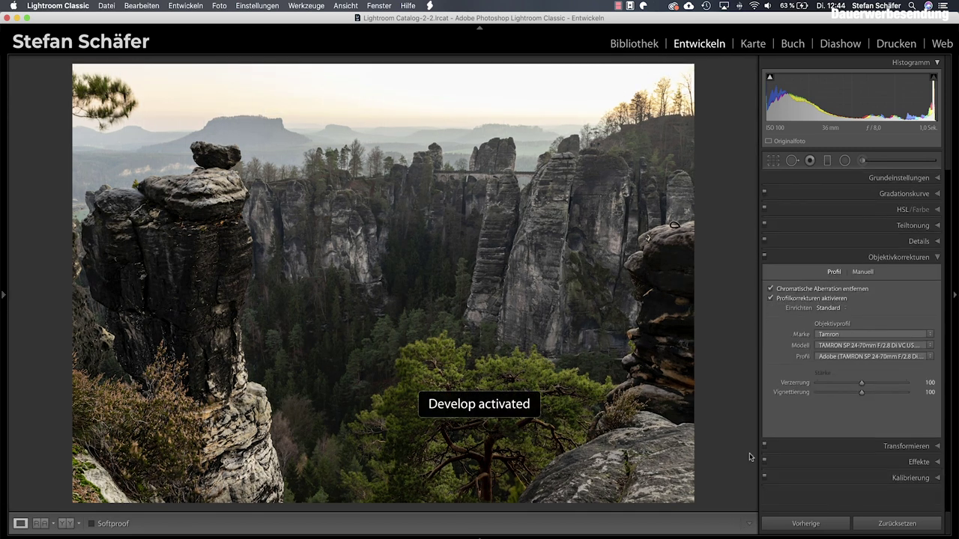
Tighten the crop inward at the top-left corner and apply it.
{"action": "left_click", "coordinate": [773, 160]}
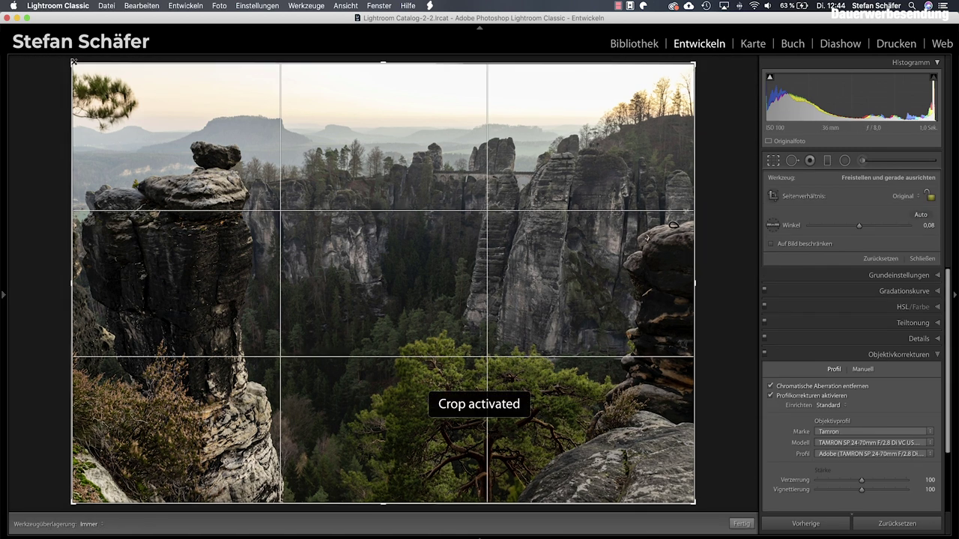
{"action": "mouse_move", "coordinate": [73, 62]}
{"action": "left_mouse_down"}
{"action": "mouse_move", "coordinate": [87, 75]}
{"action": "mouse_move", "coordinate": [64, 69]}
{"action": "left_mouse_up"}
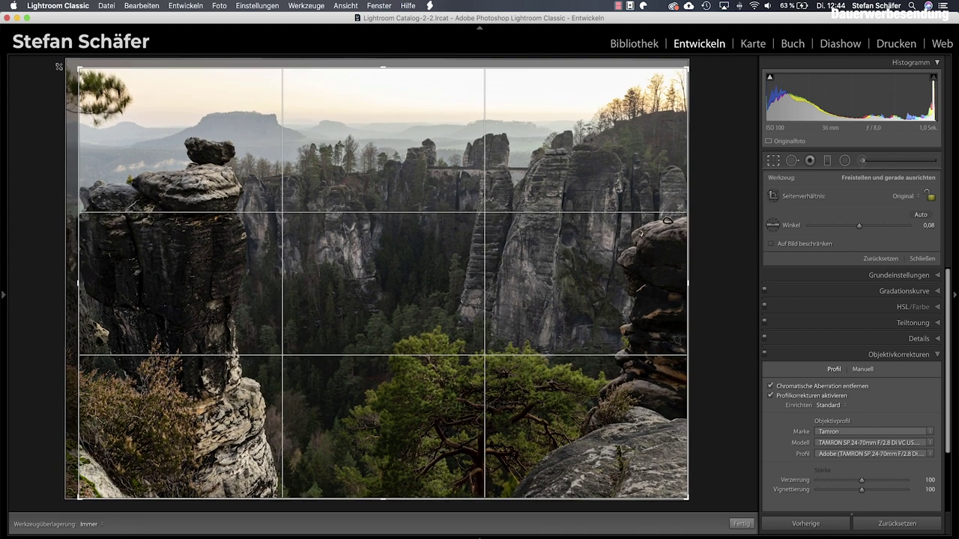
{"action": "left_click_drag", "start_coordinate": [64, 69], "coordinate": [58, 66]}
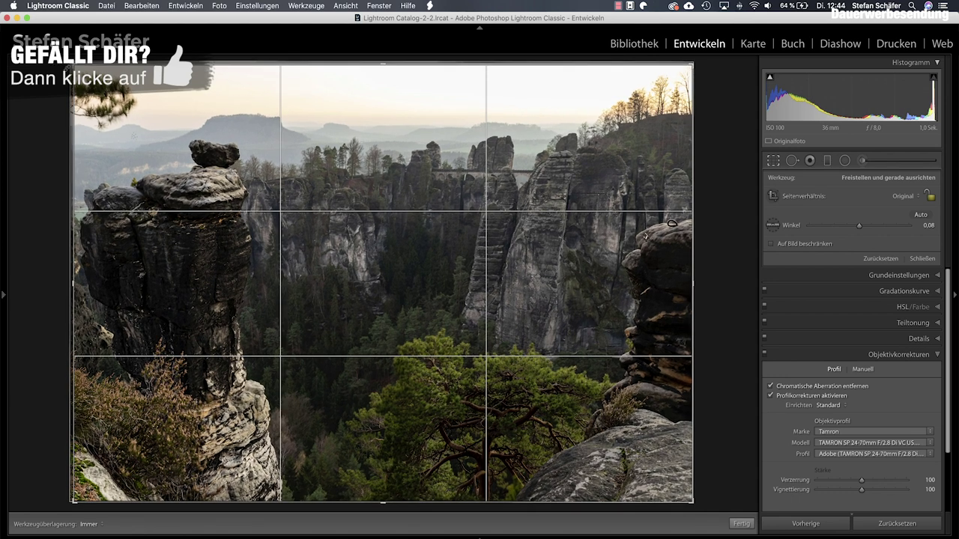
{"action": "key", "text": "d"}
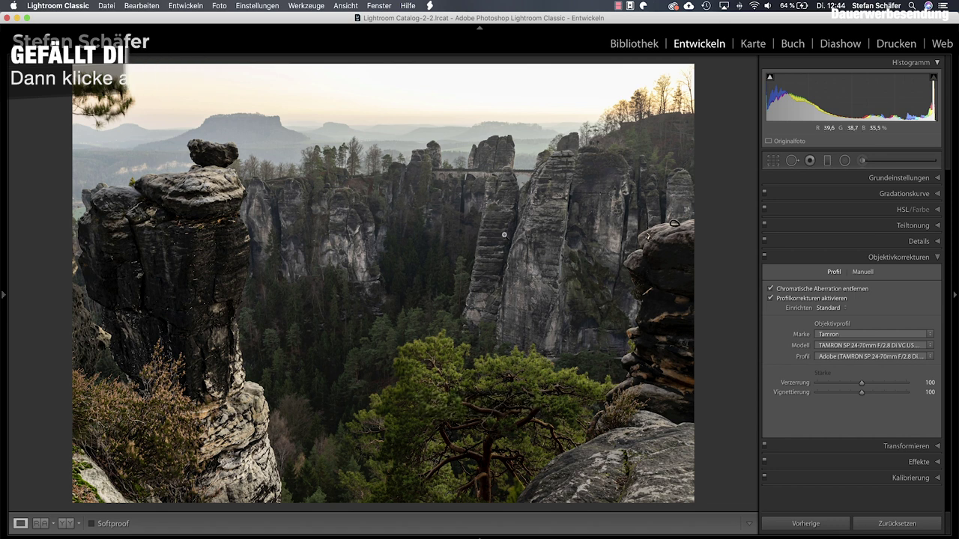
Tint the split-toning shadows blue with hue 216 and saturation 6.
{"action": "left_click", "coordinate": [913, 227]}
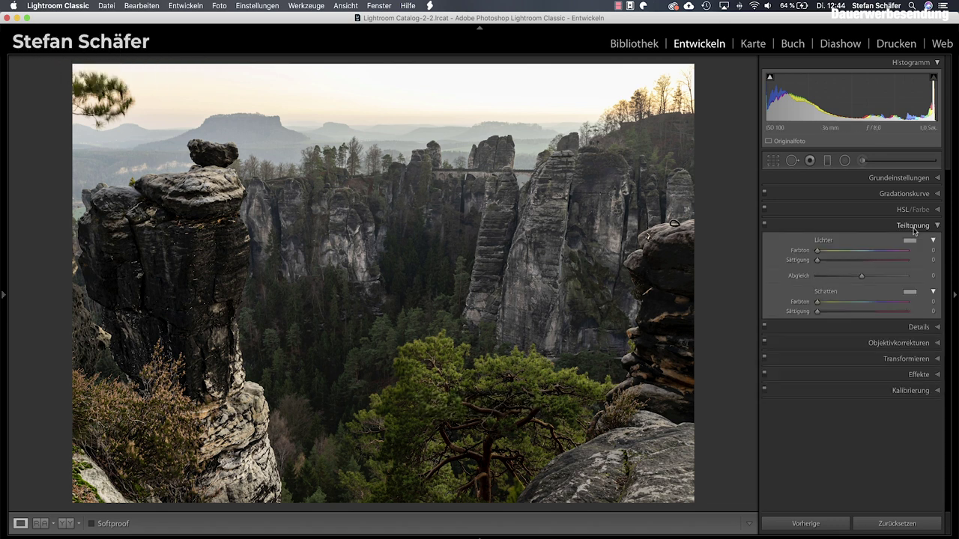
{"action": "left_click_drag", "start_coordinate": [870, 305], "coordinate": [872, 305]}
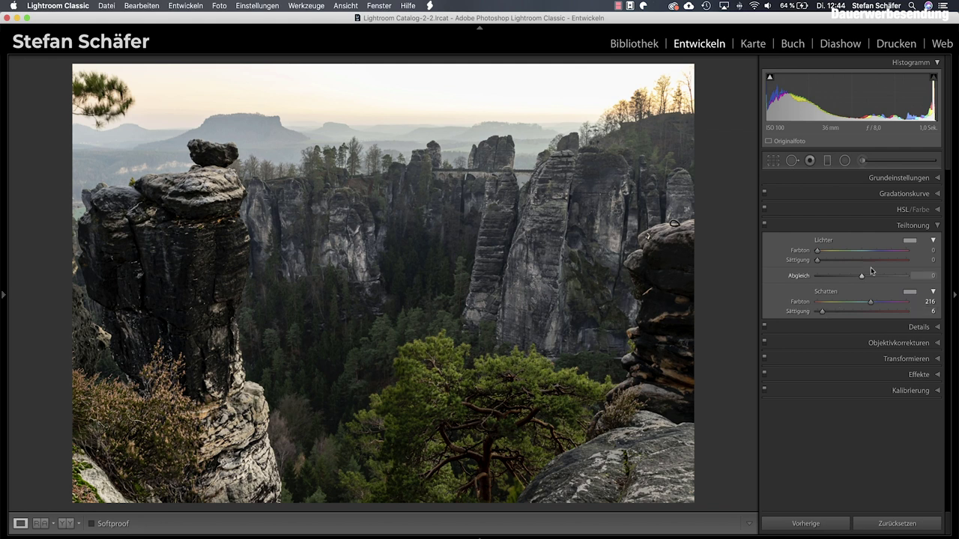
{"action": "left_click", "coordinate": [903, 210]}
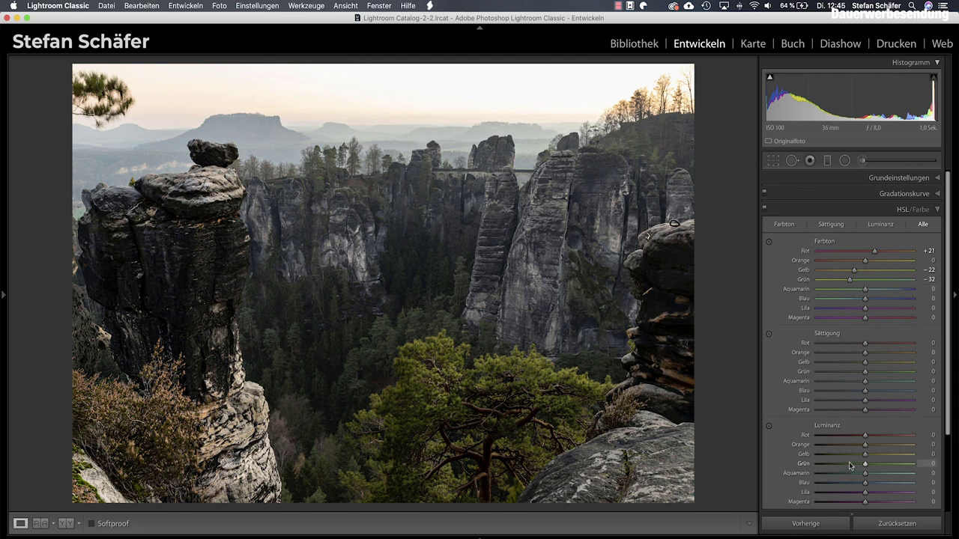
Darken HSL luminance: Red −10, Orange −13, Yellow −23, Green −35, Aqua −42, Blue −25.
{"action": "mouse_move", "coordinate": [865, 464]}
{"action": "left_mouse_down"}
{"action": "mouse_move", "coordinate": [849, 465]}
{"action": "mouse_move", "coordinate": [853, 459]}
{"action": "left_mouse_up"}
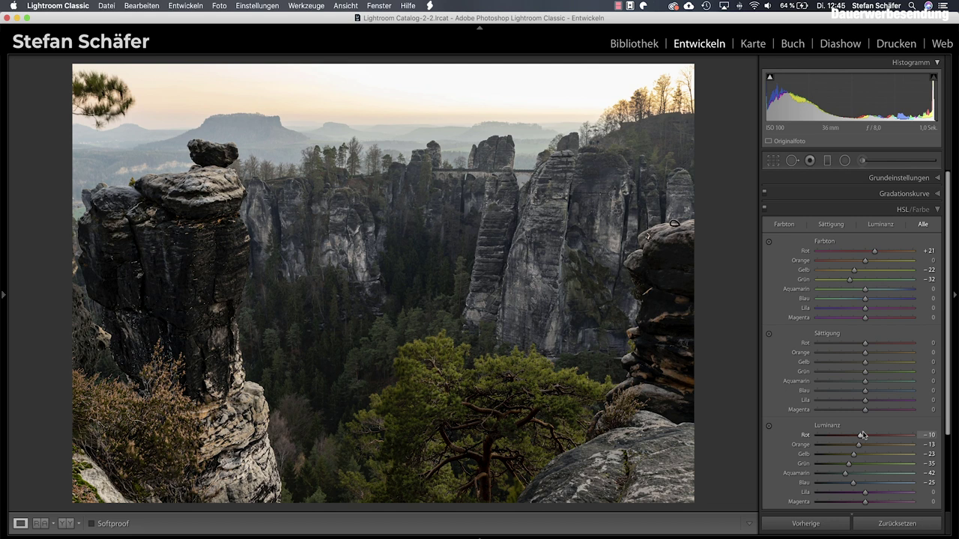
{"action": "key", "text": "backslash"}
{"action": "key", "text": "backslash"}
{"action": "key", "text": "backslash"}
{"action": "key", "text": "backslash"}
{"action": "key", "text": "backslash"}
{"action": "key", "text": "backslash"}
{"action": "scroll", "coordinate": [866, 397], "scroll_direction": "down", "scroll_amount": 1}
{"action": "scroll", "coordinate": [866, 397], "scroll_direction": "down", "scroll_amount": 1}
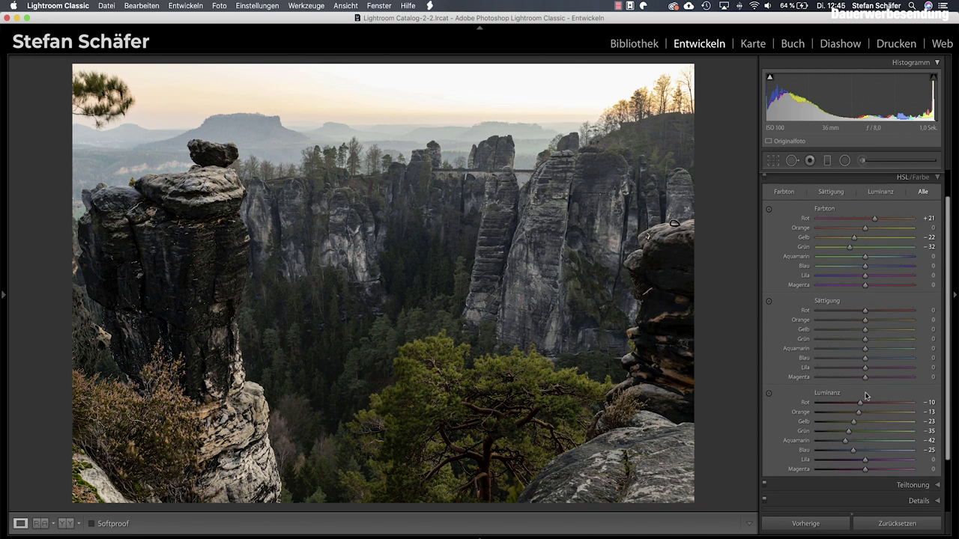
{"action": "scroll", "coordinate": [866, 397], "scroll_direction": "down", "scroll_amount": 2}
{"action": "scroll", "coordinate": [866, 397], "scroll_direction": "down", "scroll_amount": 1}
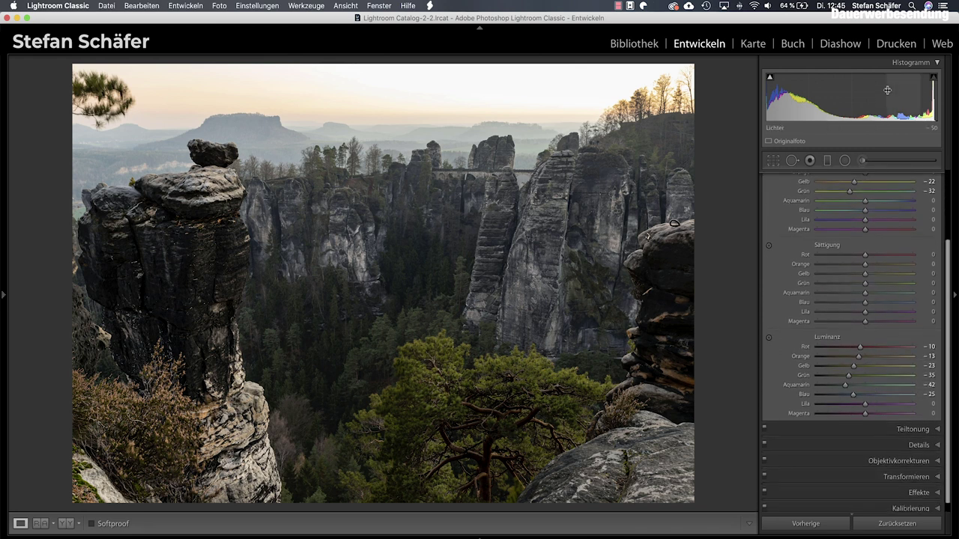
{"action": "key", "text": "k"}
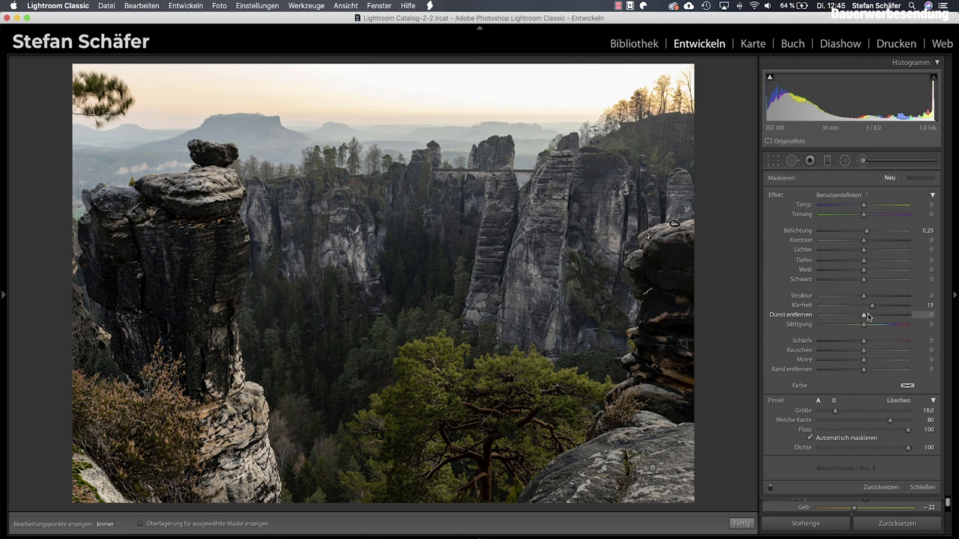
Paint an Exposure 0.29, Clarity 19, Texture 14 brush over the central rock pillars.
{"action": "key", "text": "h"}
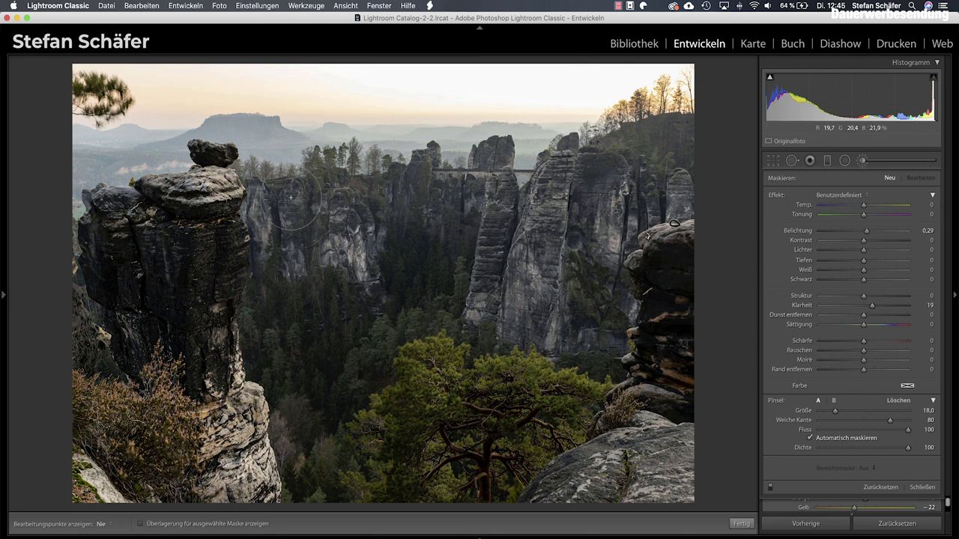
{"action": "left_click_drag", "start_coordinate": [290, 197], "coordinate": [352, 247]}
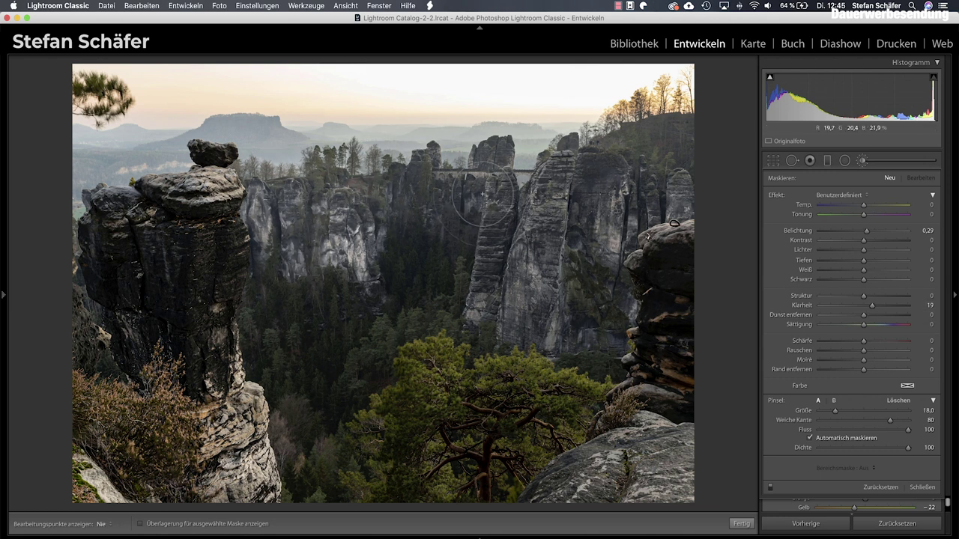
{"action": "left_click_drag", "start_coordinate": [483, 194], "coordinate": [498, 304]}
{"action": "mouse_move", "coordinate": [570, 203]}
{"action": "left_mouse_down"}
{"action": "mouse_move", "coordinate": [562, 312]}
{"action": "mouse_move", "coordinate": [599, 307]}
{"action": "left_mouse_up"}
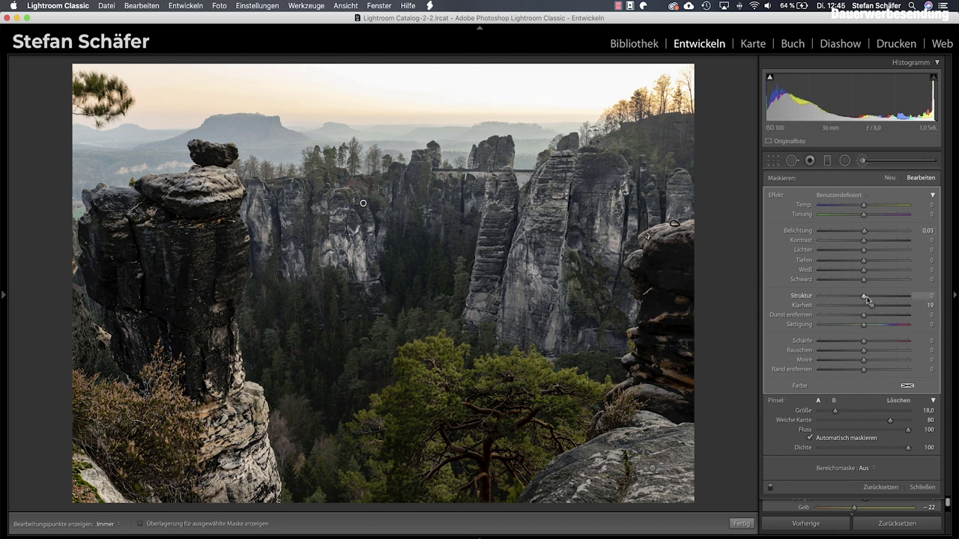
{"action": "key", "text": "h"}
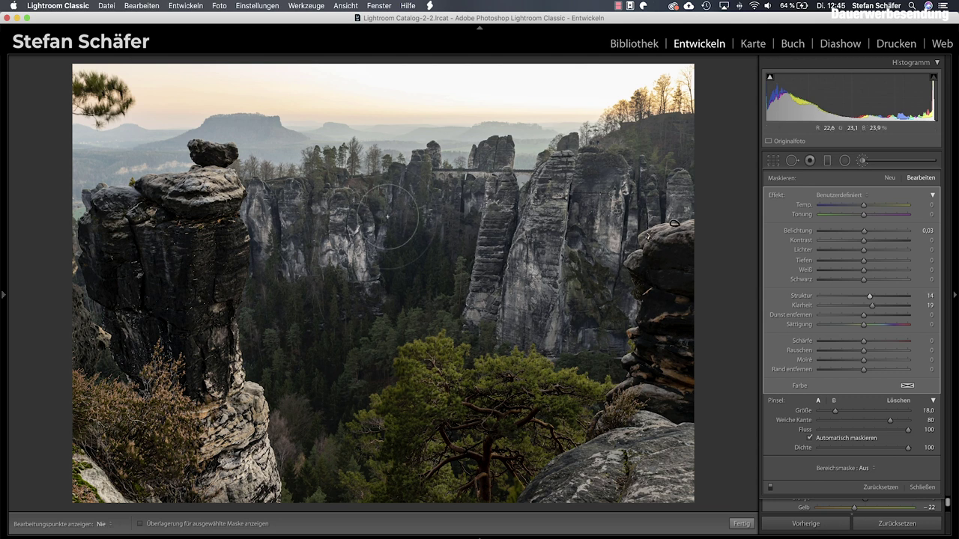
{"action": "key", "text": "h"}
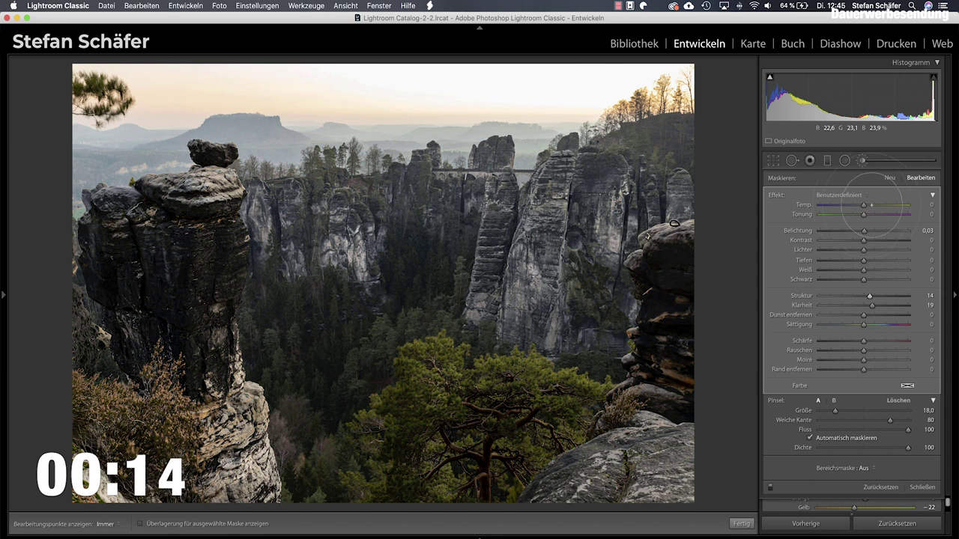
Add a new brush at Temperature 14, Clarity 0 over the central valley forest.
{"action": "left_click", "coordinate": [889, 178]}
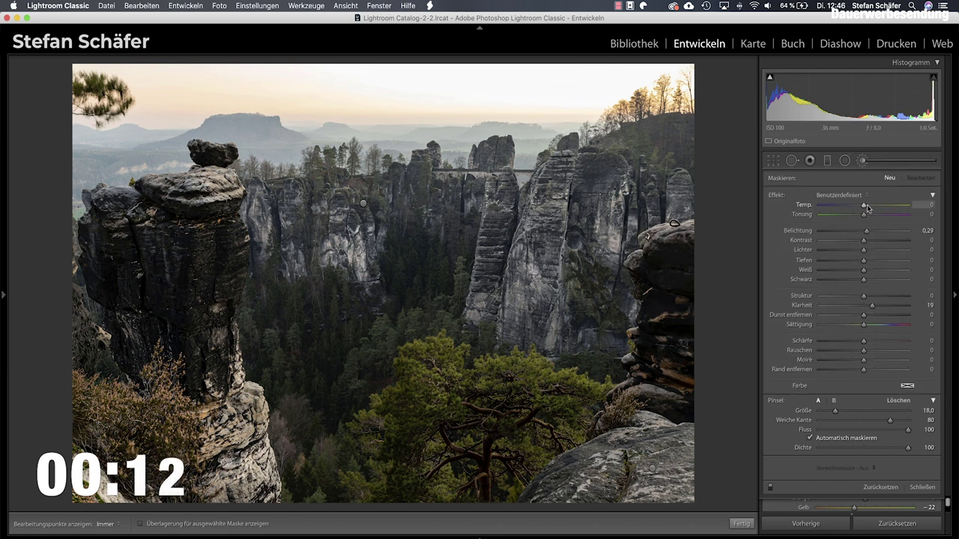
{"action": "left_click_drag", "start_coordinate": [865, 206], "coordinate": [865, 234]}
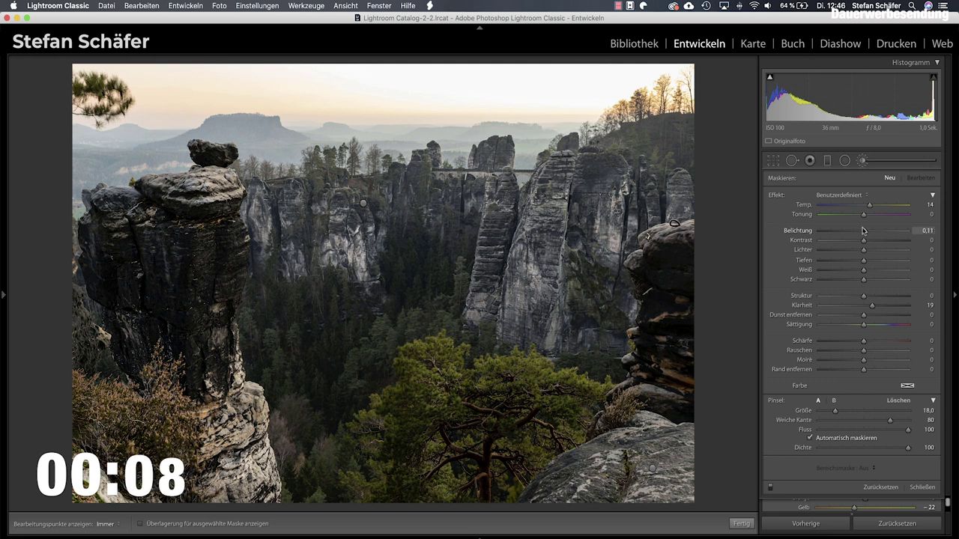
{"action": "double_click", "coordinate": [802, 305]}
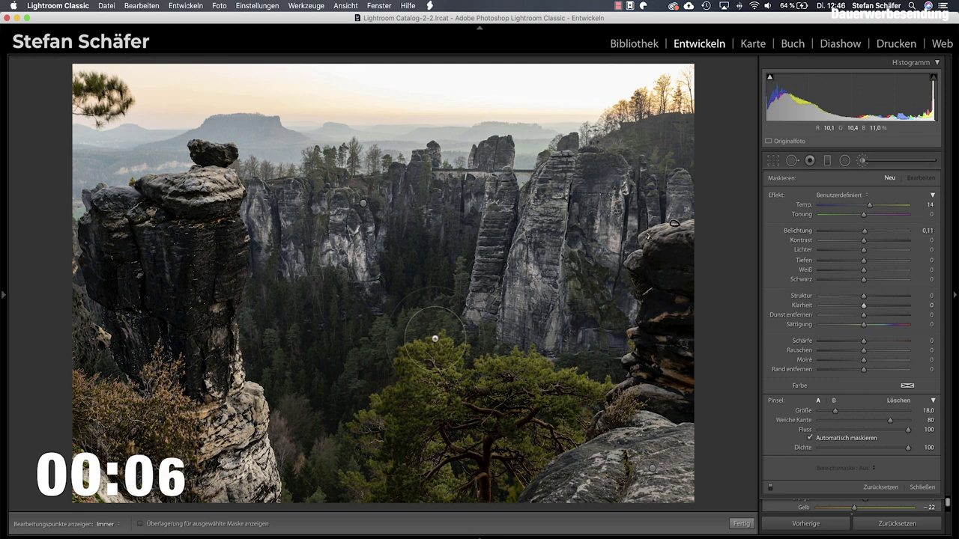
{"action": "key", "text": "h"}
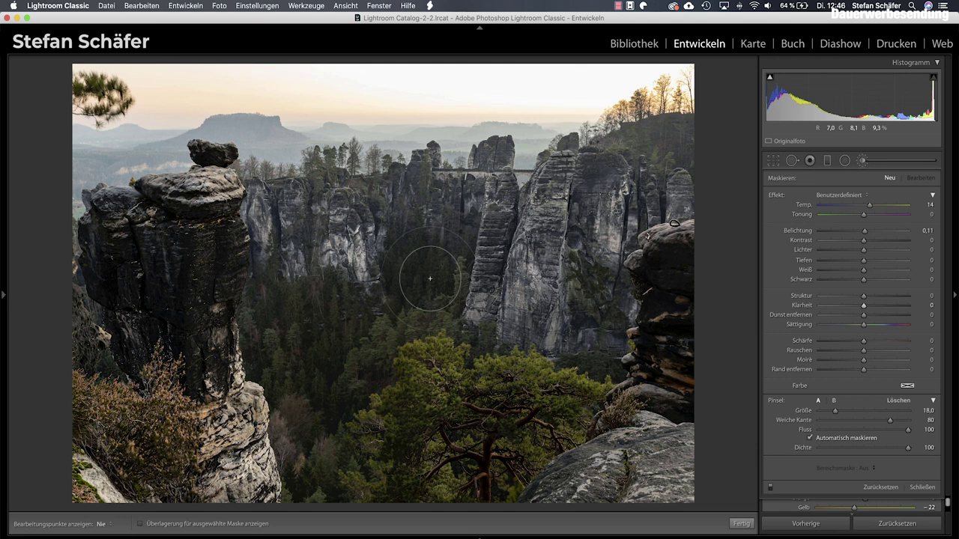
{"action": "key", "text": "h"}
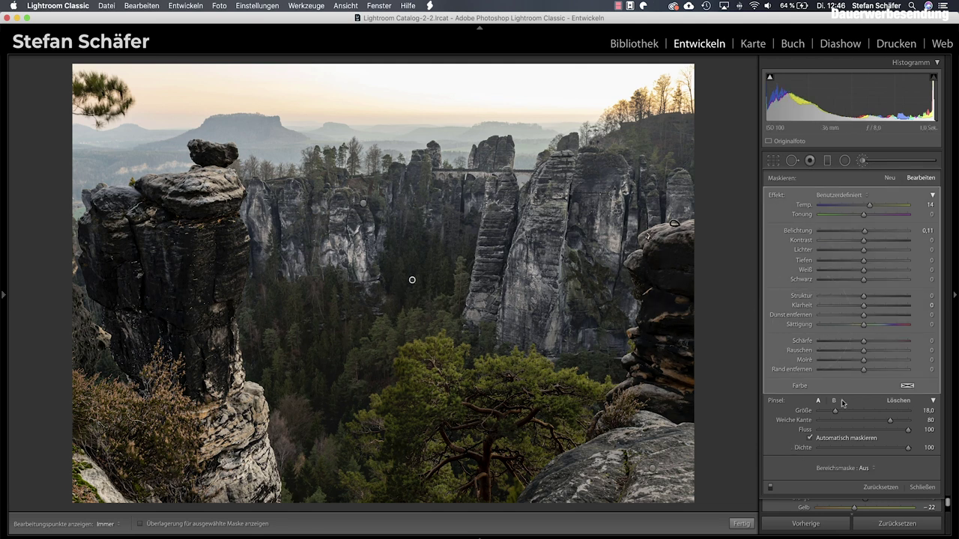
Paint a new −0.58 exposure brush over the right rock and left rock tower, then close the brush tool.
{"action": "left_click", "coordinate": [889, 178]}
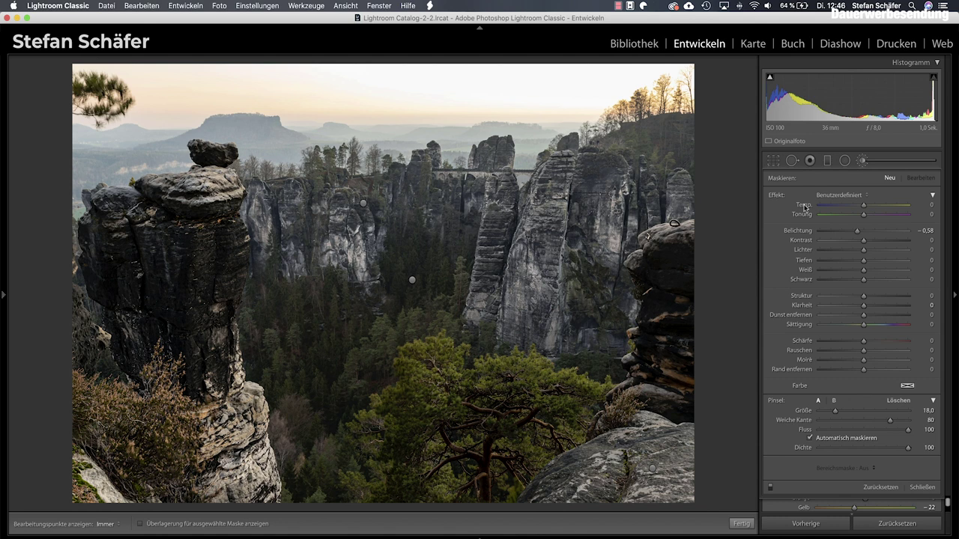
{"action": "key", "text": "h"}
{"action": "left_click_drag", "start_coordinate": [664, 266], "coordinate": [665, 377]}
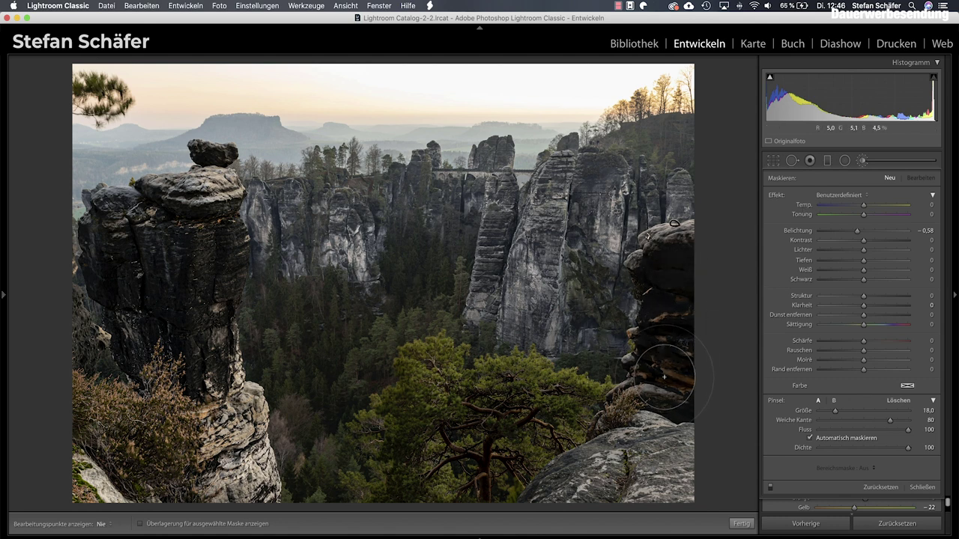
{"action": "left_click_drag", "start_coordinate": [664, 377], "coordinate": [662, 289]}
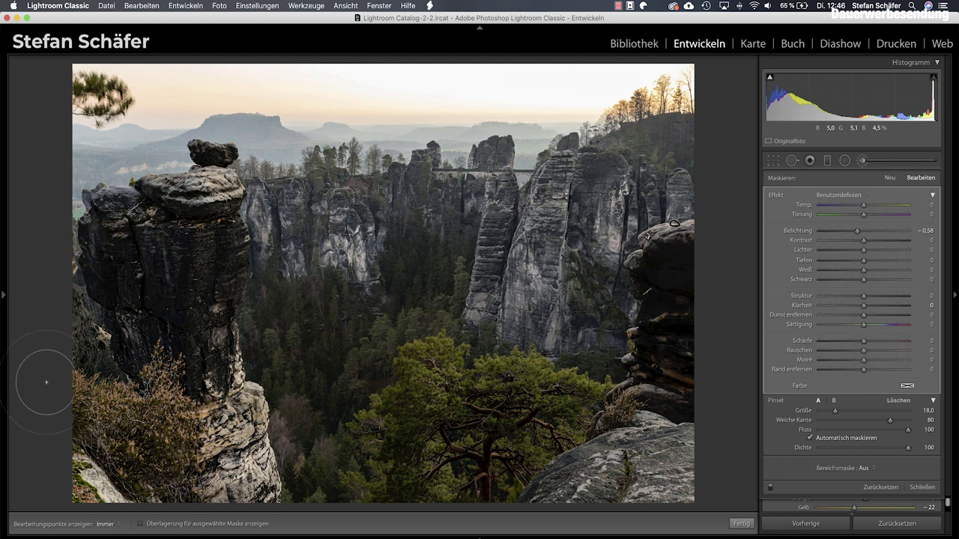
{"action": "key", "text": "h"}
{"action": "mouse_move", "coordinate": [136, 332]}
{"action": "left_mouse_down"}
{"action": "mouse_move", "coordinate": [128, 265]}
{"action": "mouse_move", "coordinate": [161, 265]}
{"action": "mouse_move", "coordinate": [165, 309]}
{"action": "left_mouse_up"}
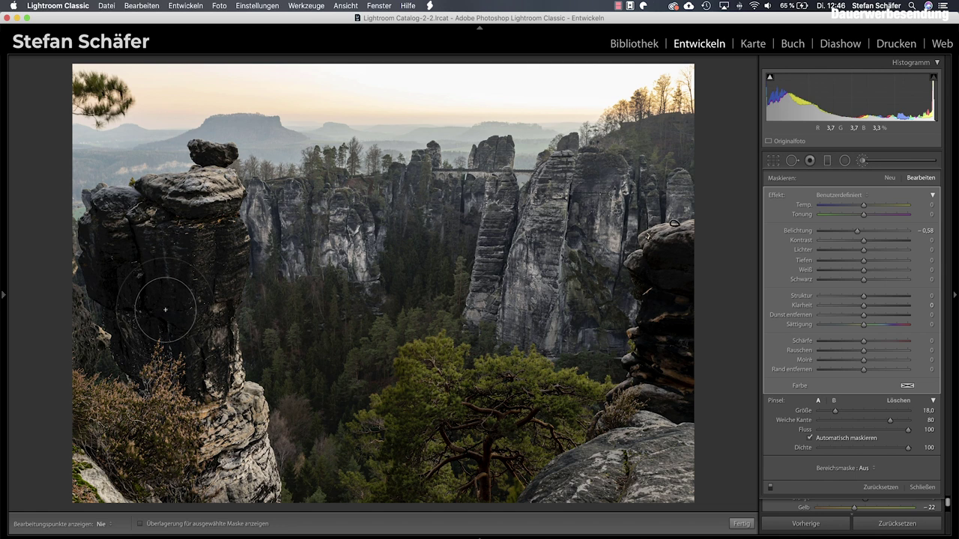
{"action": "key", "text": "h"}
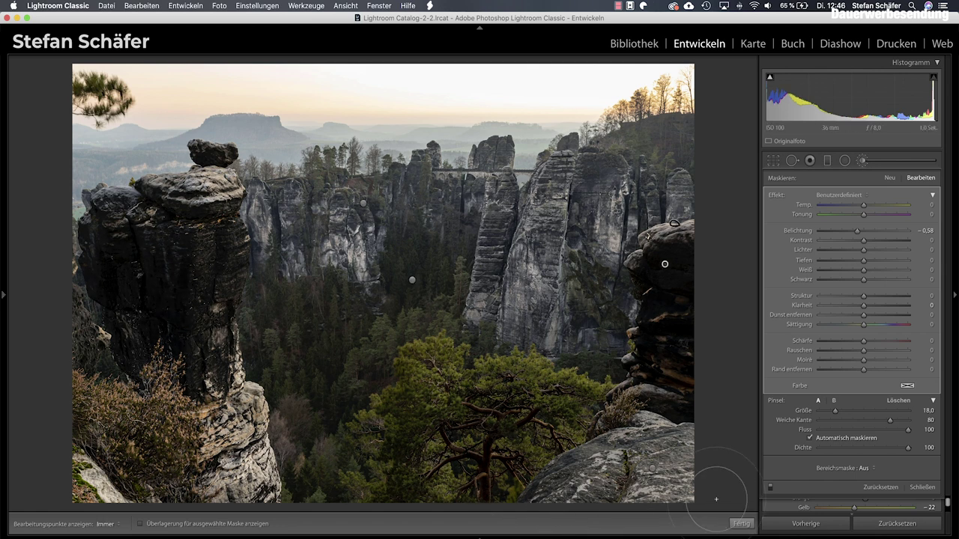
{"action": "left_click", "coordinate": [740, 525]}
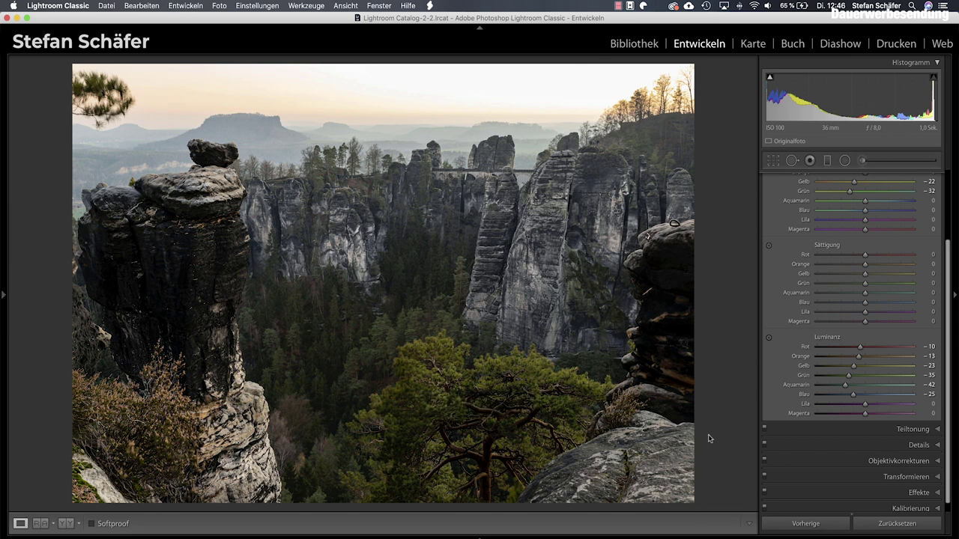
{"action": "key", "text": "backslash"}
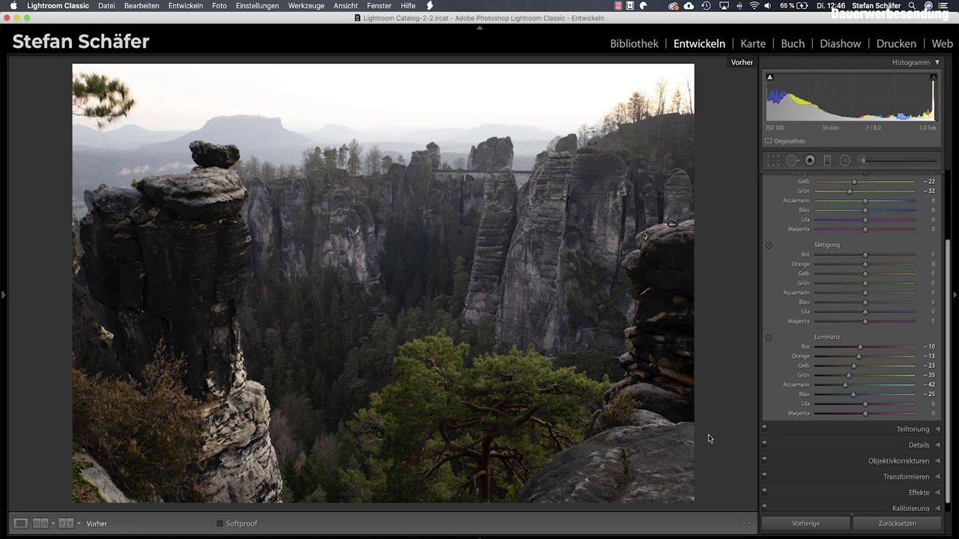
{"action": "key", "text": "backslash"}
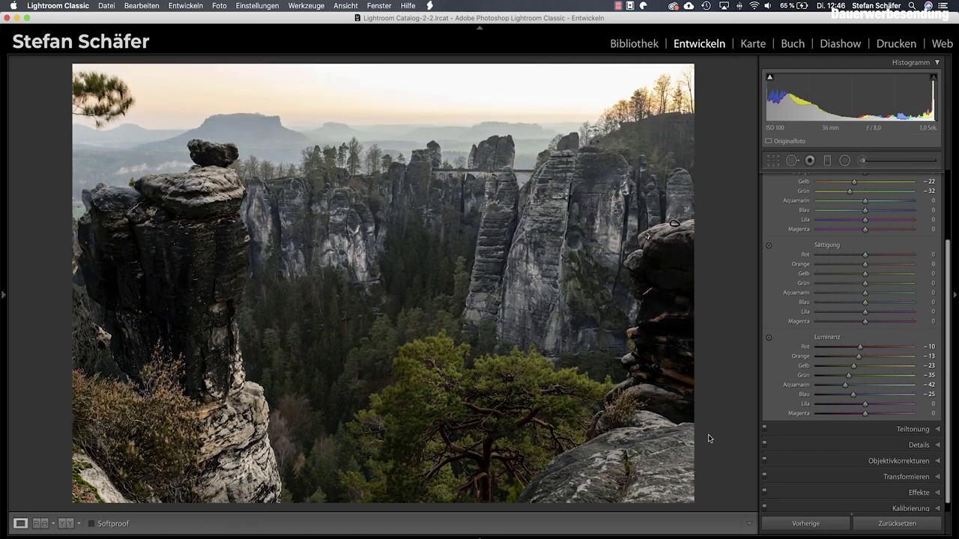
{"action": "key", "text": "backslash"}
{"action": "key", "text": "backslash"}
{"action": "key", "text": "backslash"}
{"action": "key", "text": "backslash"}
{"action": "key", "text": "backslash"}
{"action": "key", "text": "backslash"}
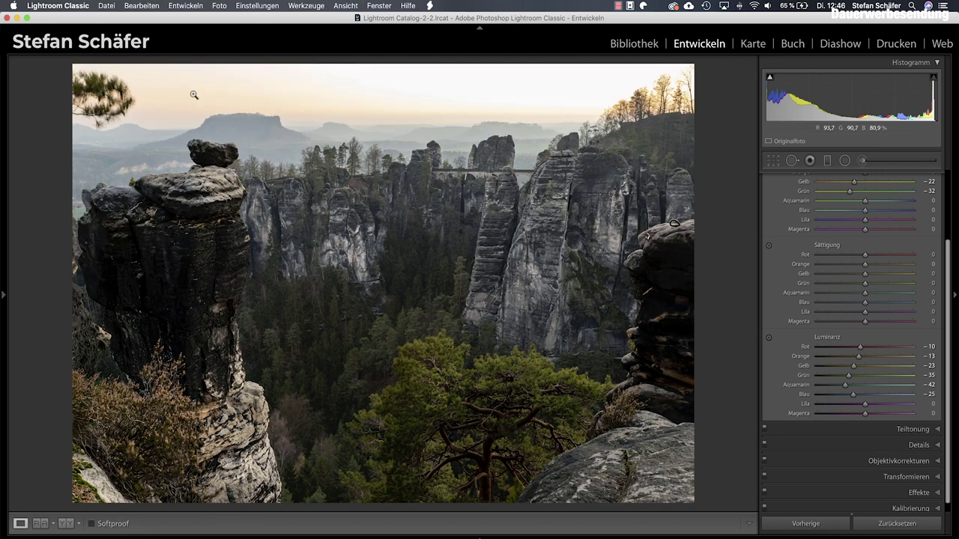